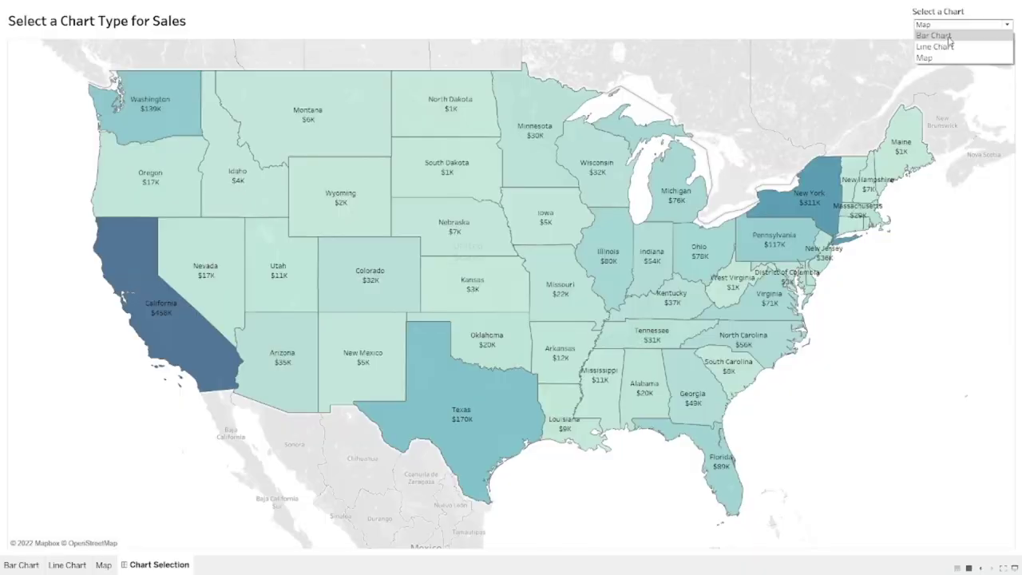
- Choose Bar Chart in the dashboard dropdown to show sales by sub-category as bars
{"action": "left_click", "coordinate": [947, 36]}
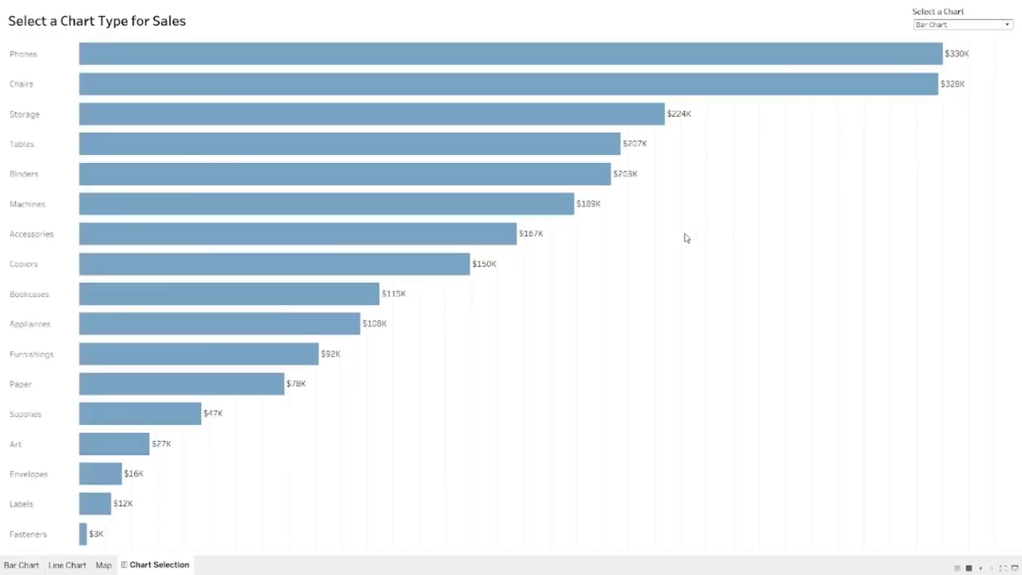
- Show Line Chart, then Map, from the dropdown, then leave presentation mode for the Book1 workspace
{"action": "left_click", "coordinate": [964, 25]}
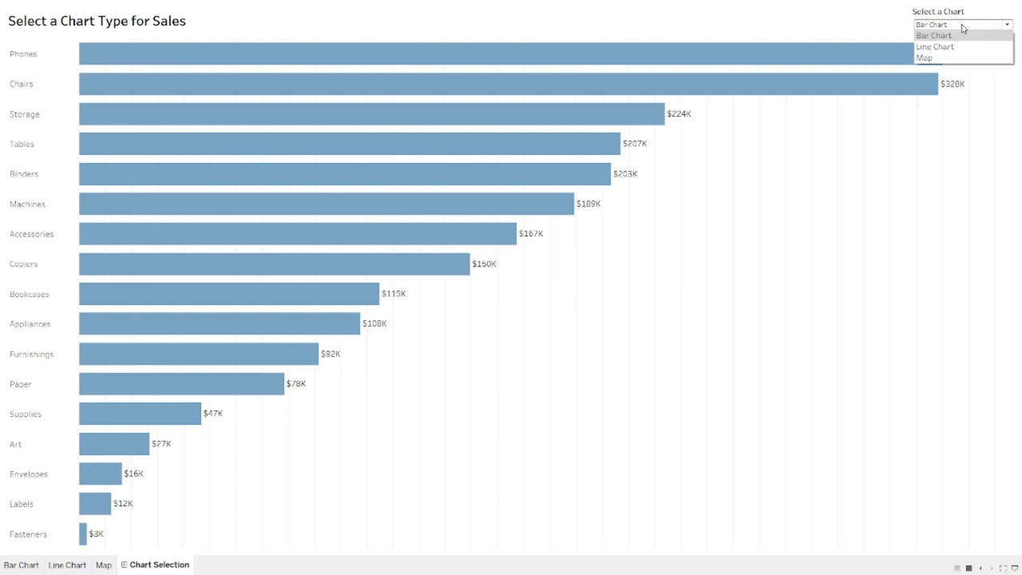
{"action": "left_click", "coordinate": [948, 51]}
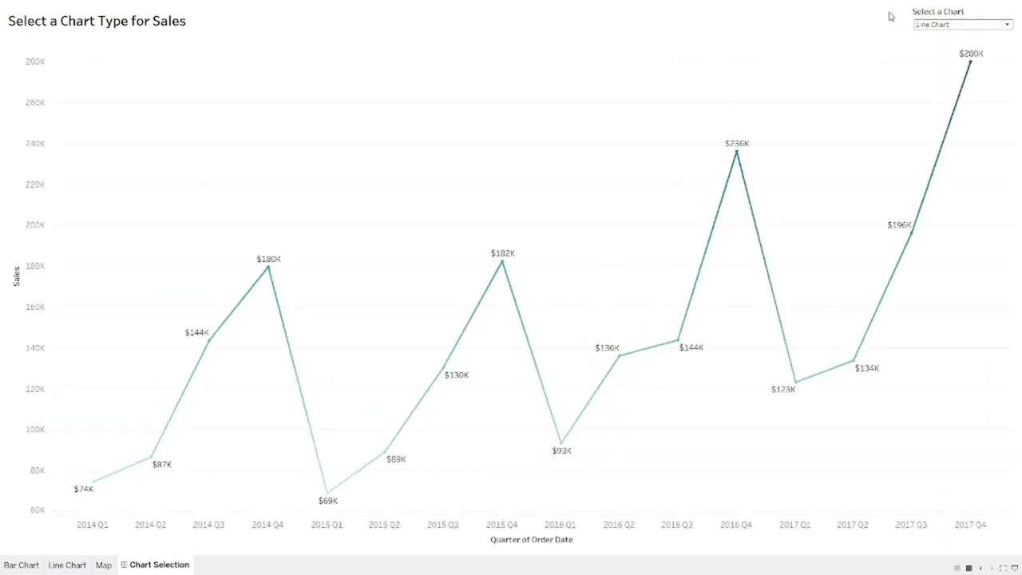
{"action": "left_click", "coordinate": [983, 30]}
{"action": "left_click", "coordinate": [954, 59]}
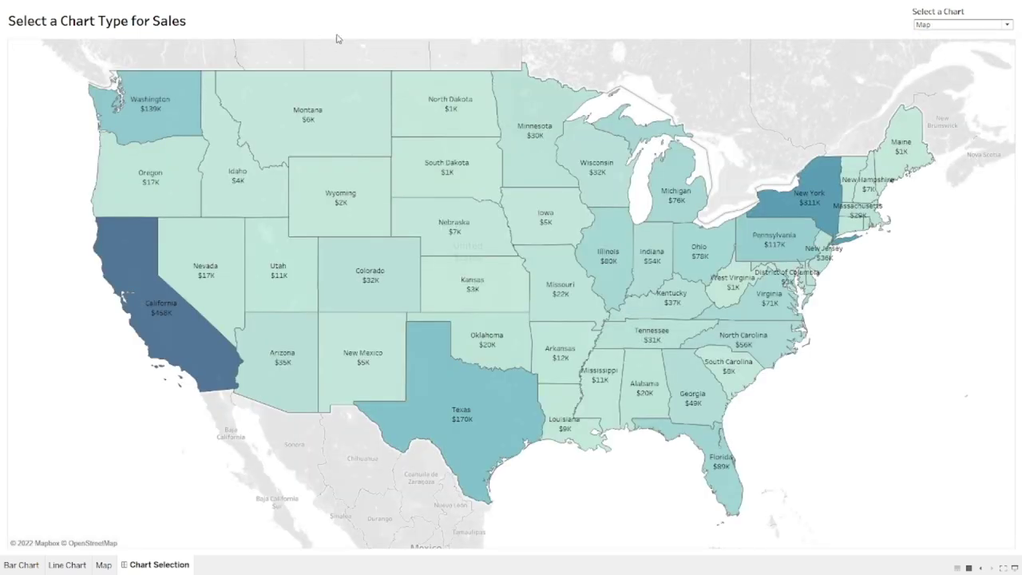
{"action": "key", "text": "Escape"}
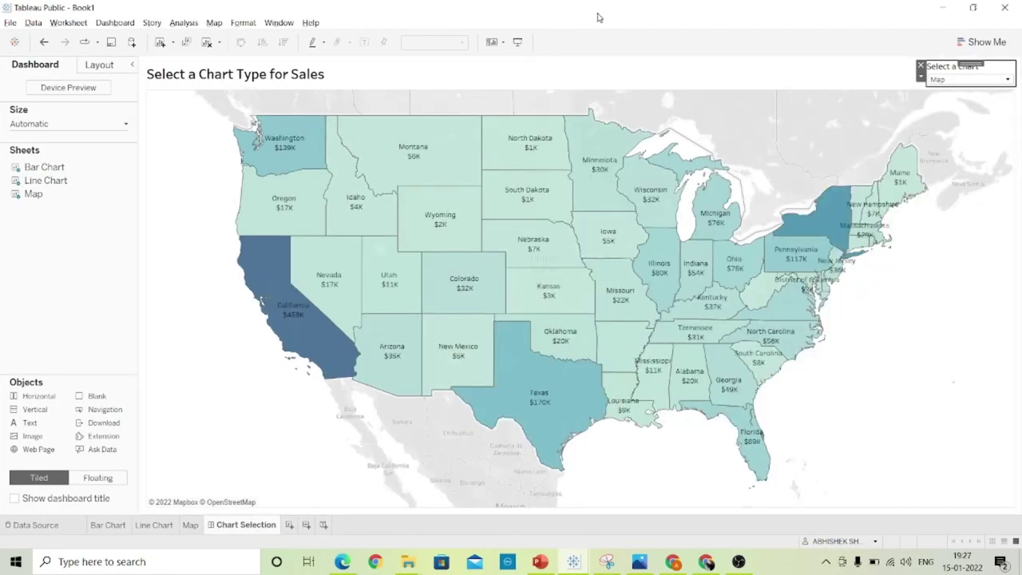
{"action": "left_click", "coordinate": [575, 562]}
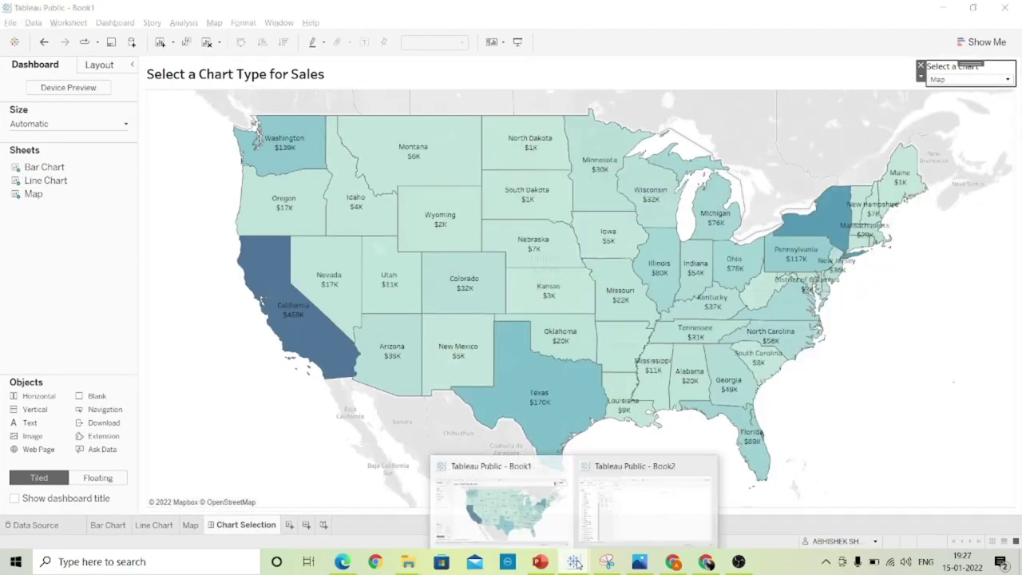
- On Book2's Bar Chart sheet, put Sub-Category on Rows and SUM(Sales) in the view
{"action": "left_click", "coordinate": [645, 503]}
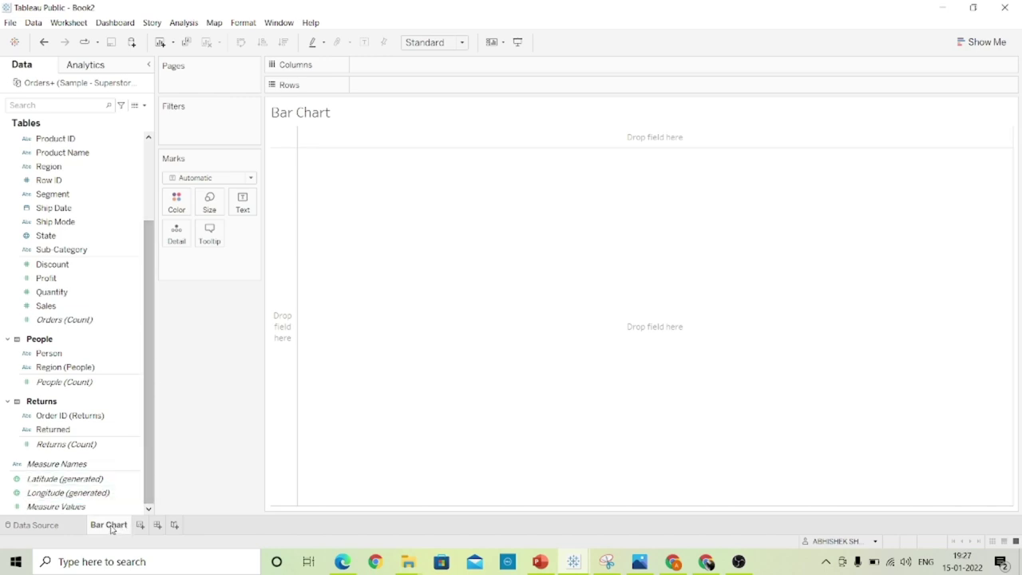
{"action": "left_click", "coordinate": [72, 253]}
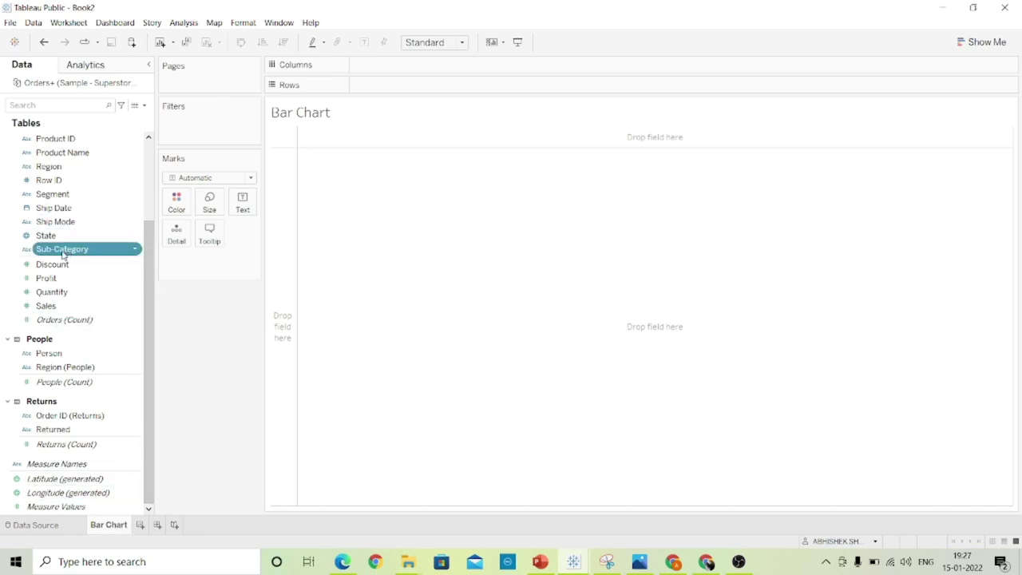
{"action": "left_click_drag", "start_coordinate": [62, 256], "coordinate": [434, 130]}
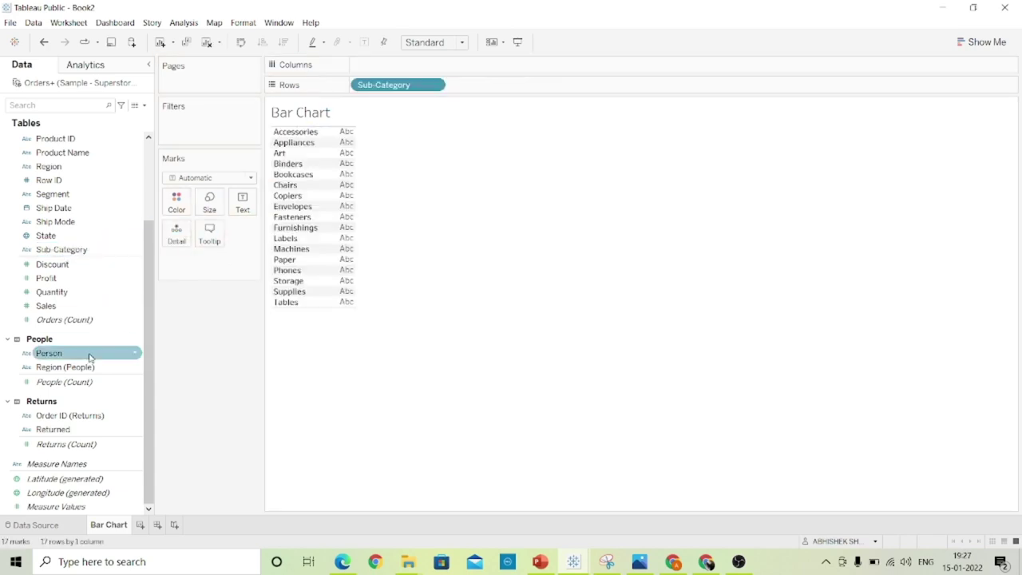
{"action": "left_click", "coordinate": [53, 311]}
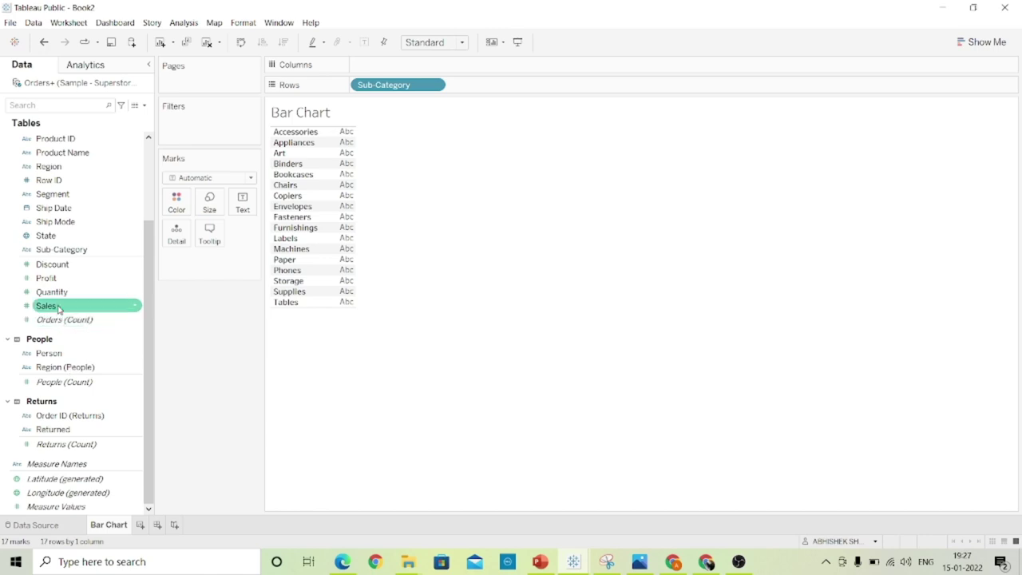
{"action": "left_click_drag", "start_coordinate": [54, 311], "coordinate": [348, 258]}
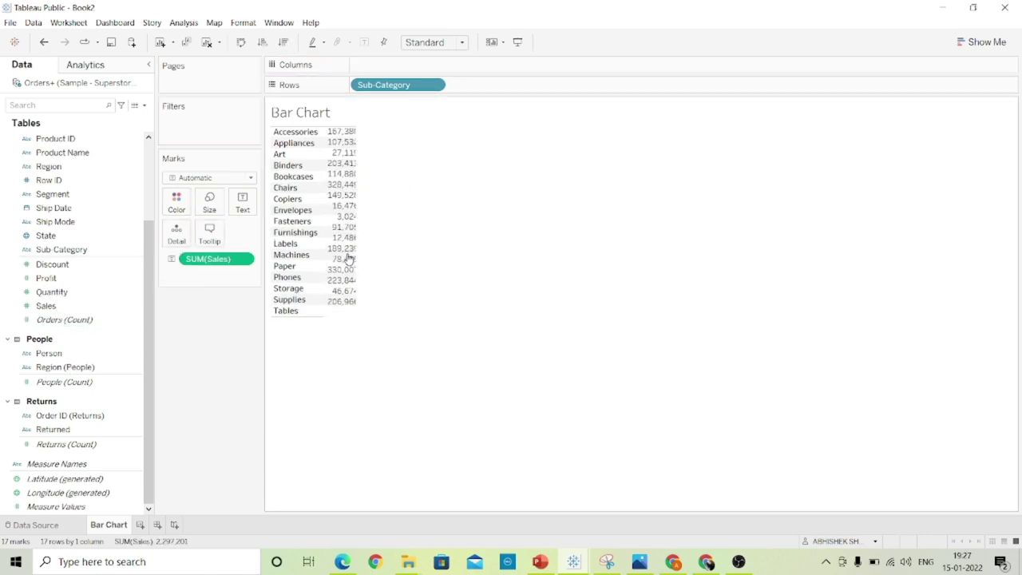
- Turn the table into horizontal bars with Show Me and widen the Sub-Category column
{"action": "left_click", "coordinate": [982, 42]}
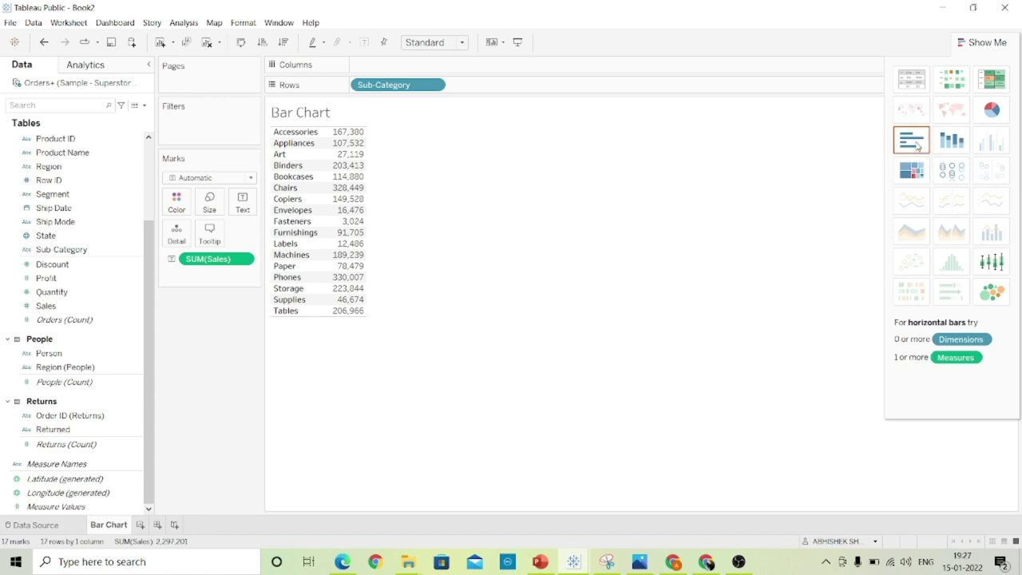
{"action": "left_click", "coordinate": [917, 145]}
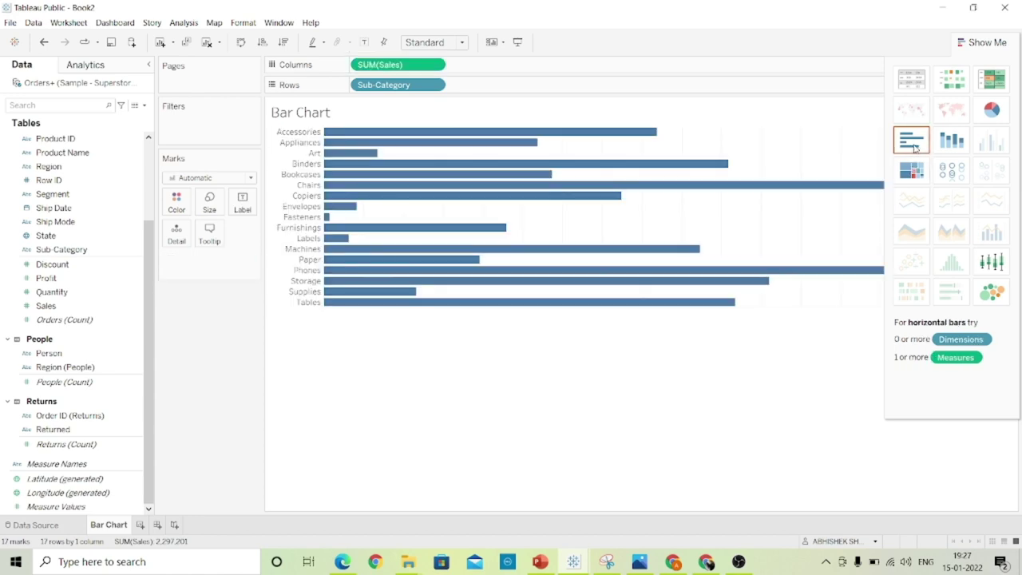
{"action": "left_click", "coordinate": [981, 40]}
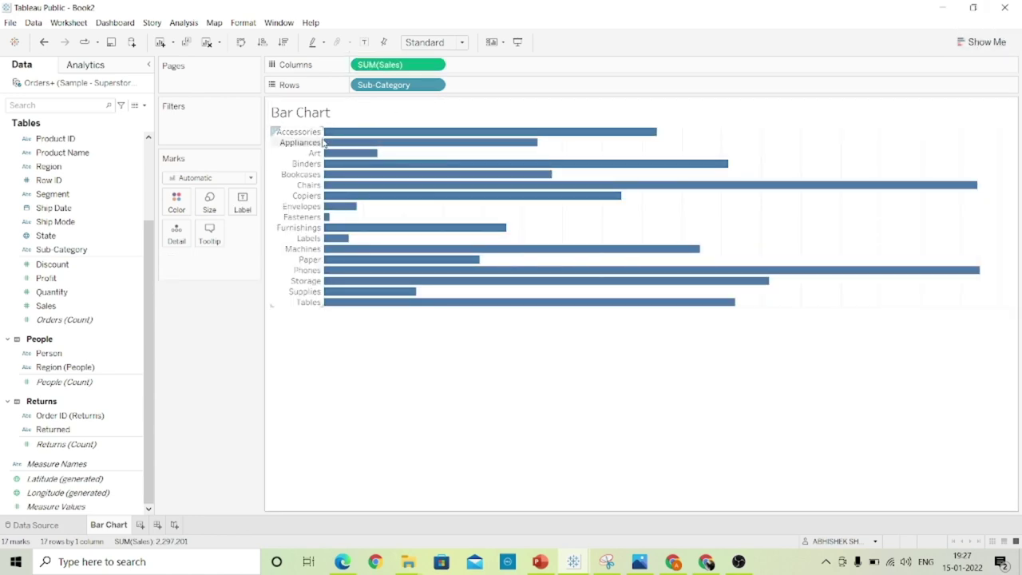
{"action": "left_click_drag", "start_coordinate": [323, 138], "coordinate": [332, 138]}
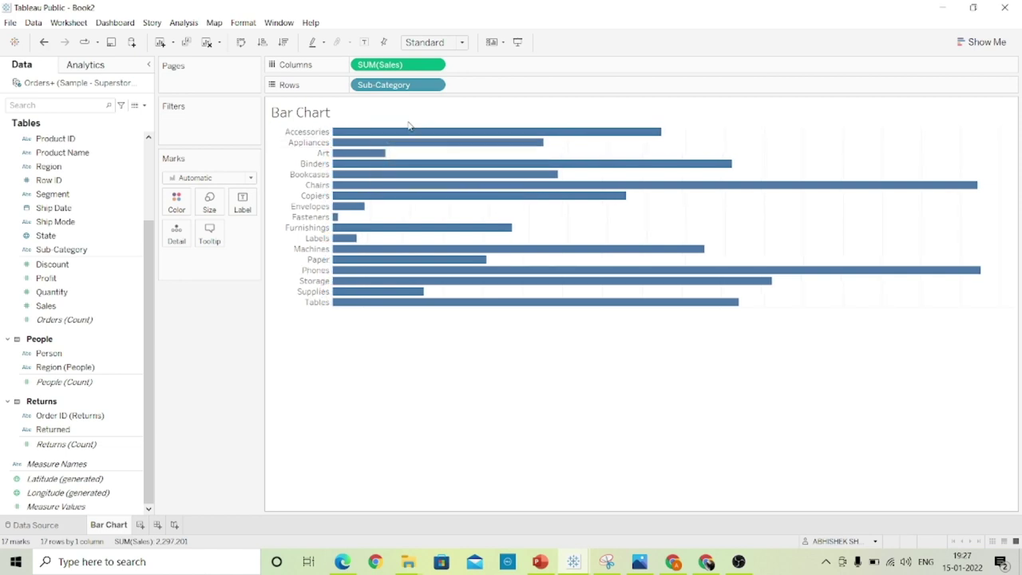
{"action": "left_click", "coordinate": [460, 43]}
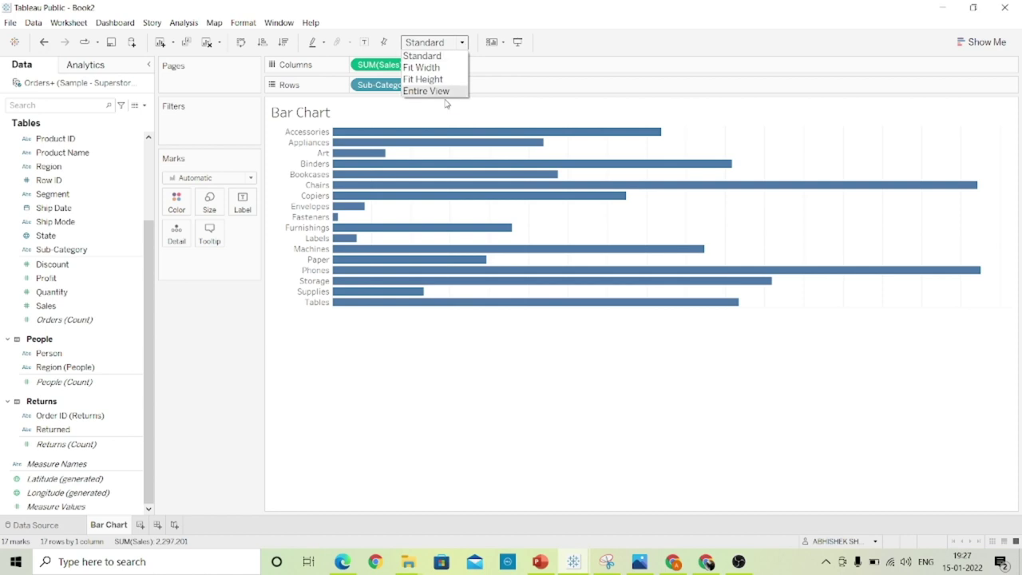
- Fit the bars to Entire View, sort descending by Sales, and add SUM(Sales) to Color and Label
{"action": "left_click", "coordinate": [444, 92]}
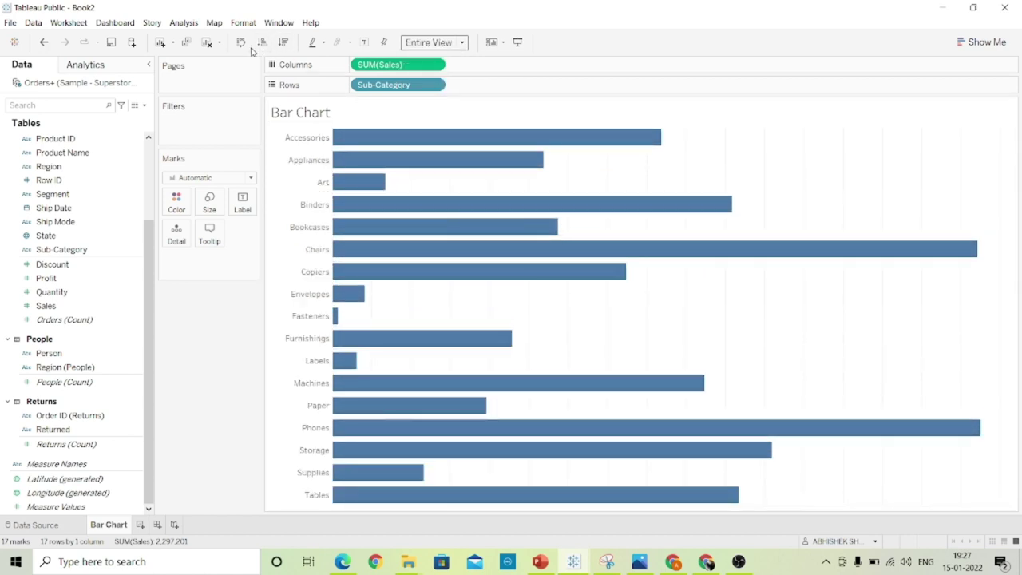
{"action": "left_click", "coordinate": [283, 41]}
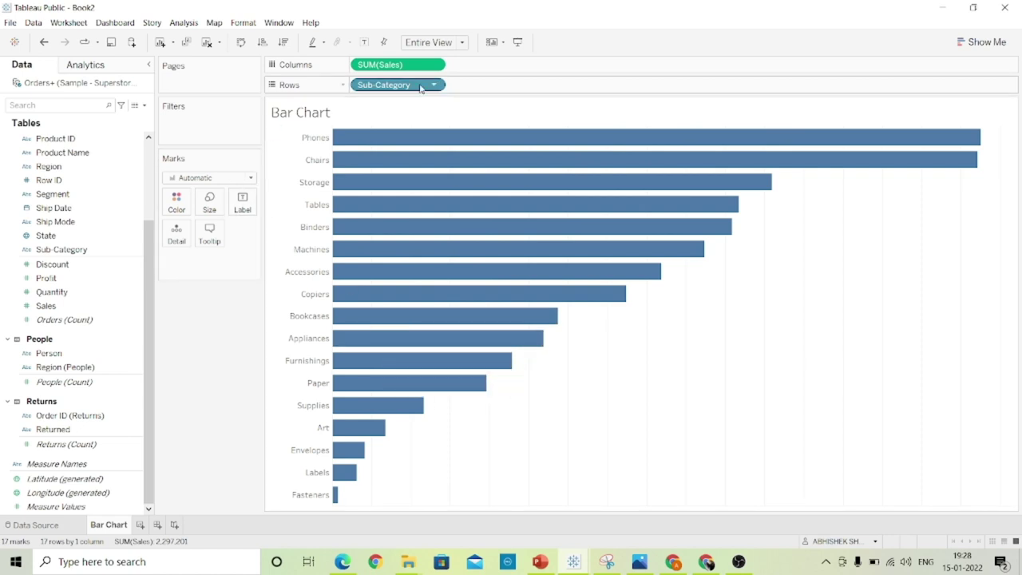
{"action": "left_click_drag", "start_coordinate": [407, 65], "coordinate": [179, 206]}
{"action": "left_click_drag", "start_coordinate": [415, 68], "coordinate": [243, 205]}
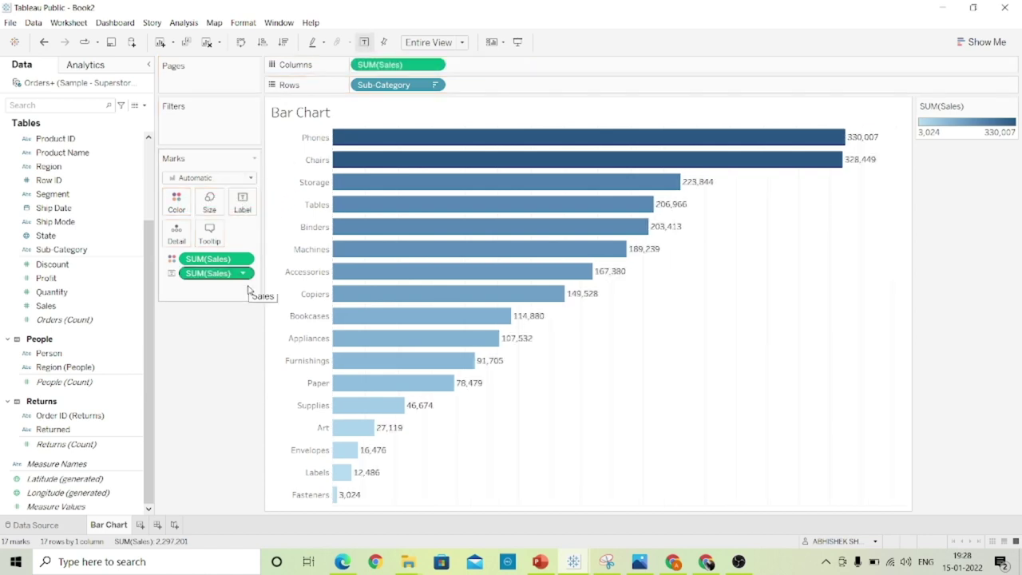
{"action": "left_click", "coordinate": [243, 274]}
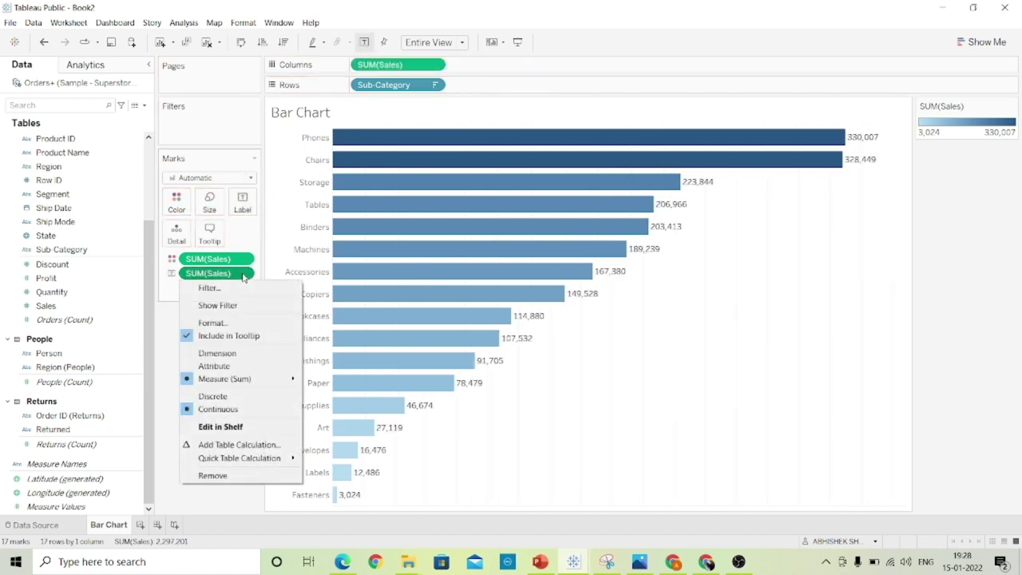
- Format the bar labels as Currency (Custom), 0 decimals, Thousands (K), with a $ prefix
{"action": "left_click", "coordinate": [213, 323]}
{"action": "left_click", "coordinate": [119, 182]}
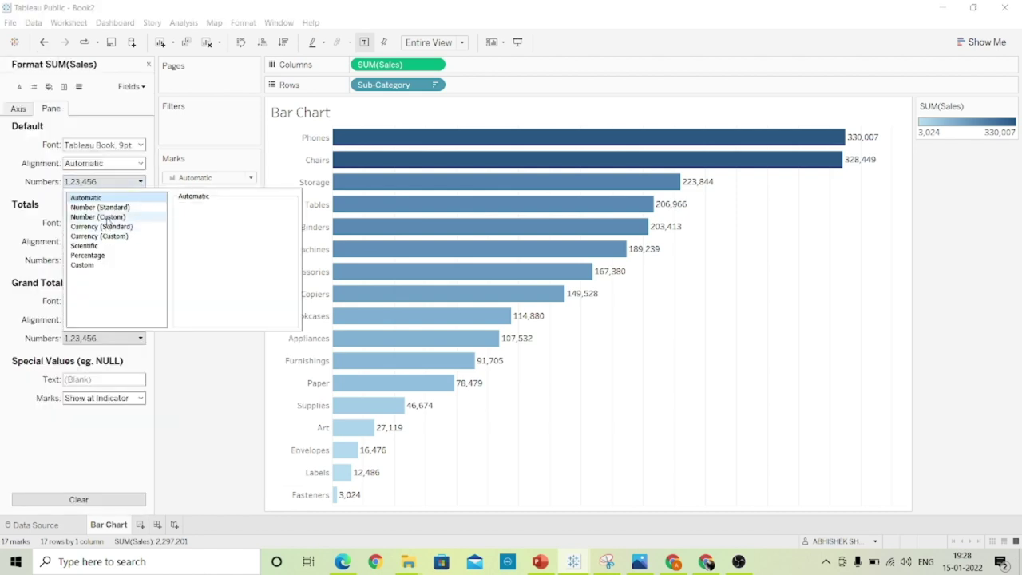
{"action": "left_click", "coordinate": [99, 235]}
{"action": "left_click", "coordinate": [206, 218]}
{"action": "left_click", "coordinate": [207, 223]}
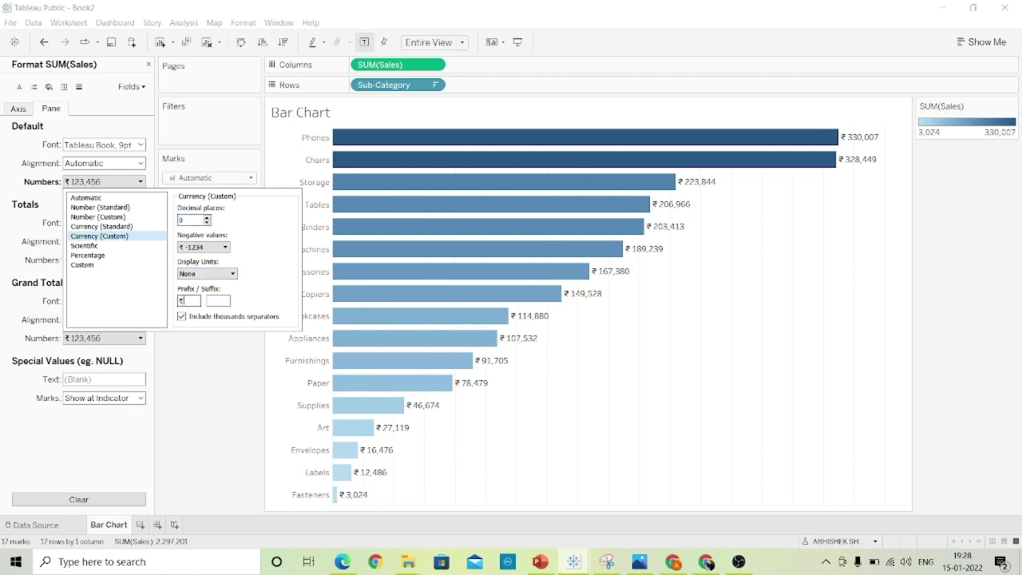
{"action": "left_click", "coordinate": [207, 273]}
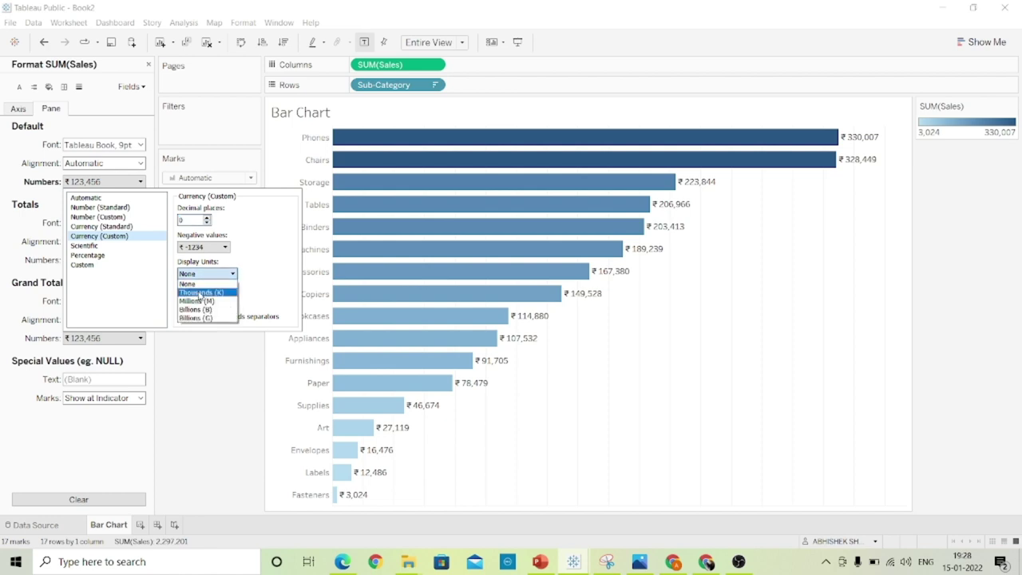
{"action": "left_click", "coordinate": [199, 289]}
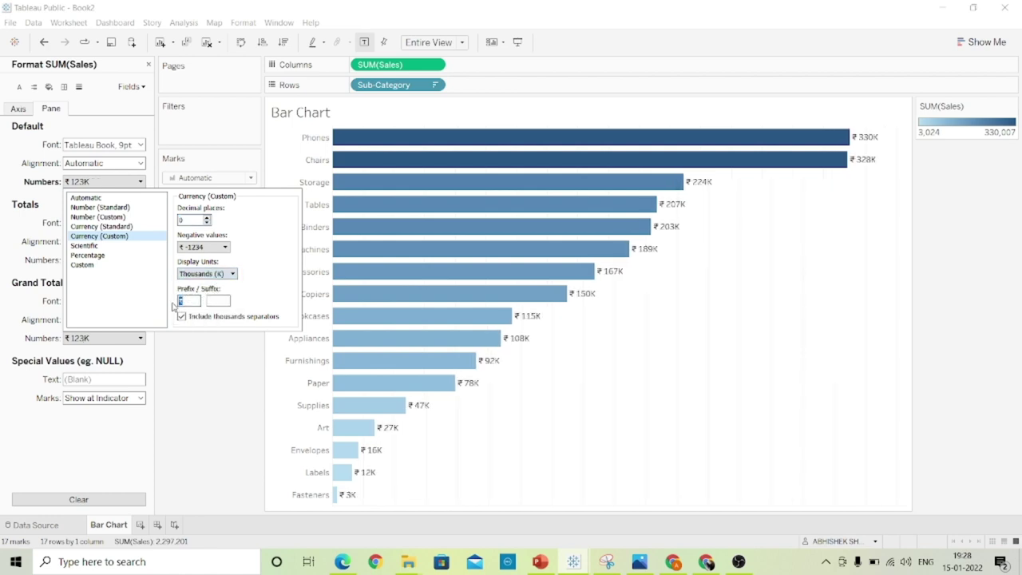
{"action": "type", "text": "$"}
{"action": "left_click", "coordinate": [195, 345]}
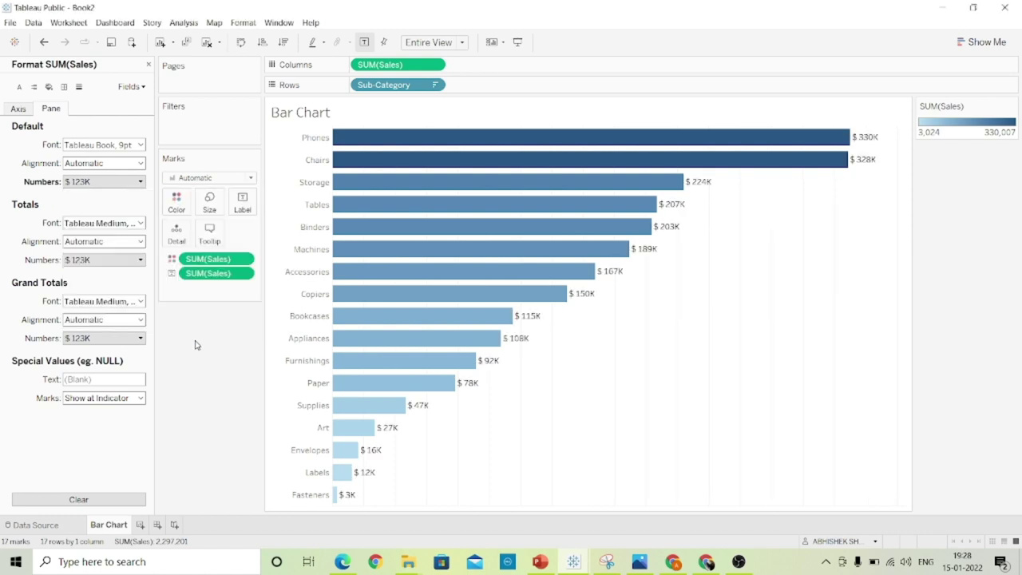
{"action": "left_click", "coordinate": [149, 65]}
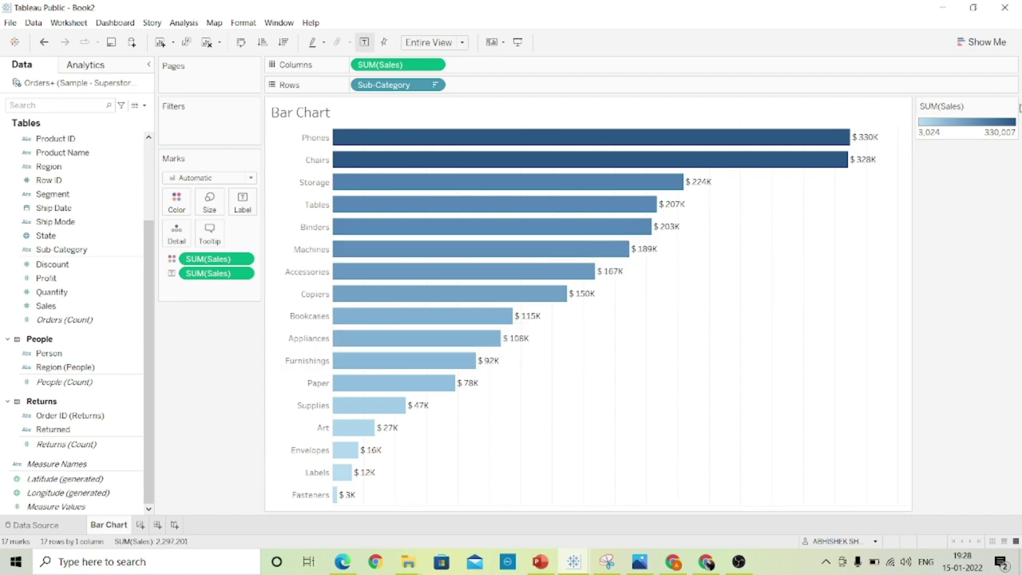
- Hide the colour legend card and add a new blank worksheet
{"action": "left_click", "coordinate": [1011, 106]}
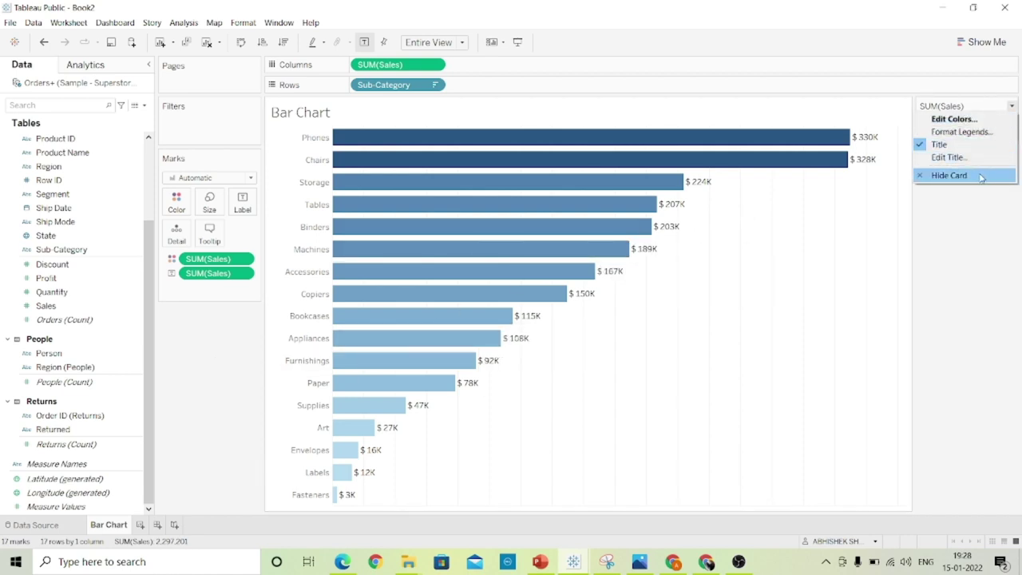
{"action": "left_click", "coordinate": [981, 176]}
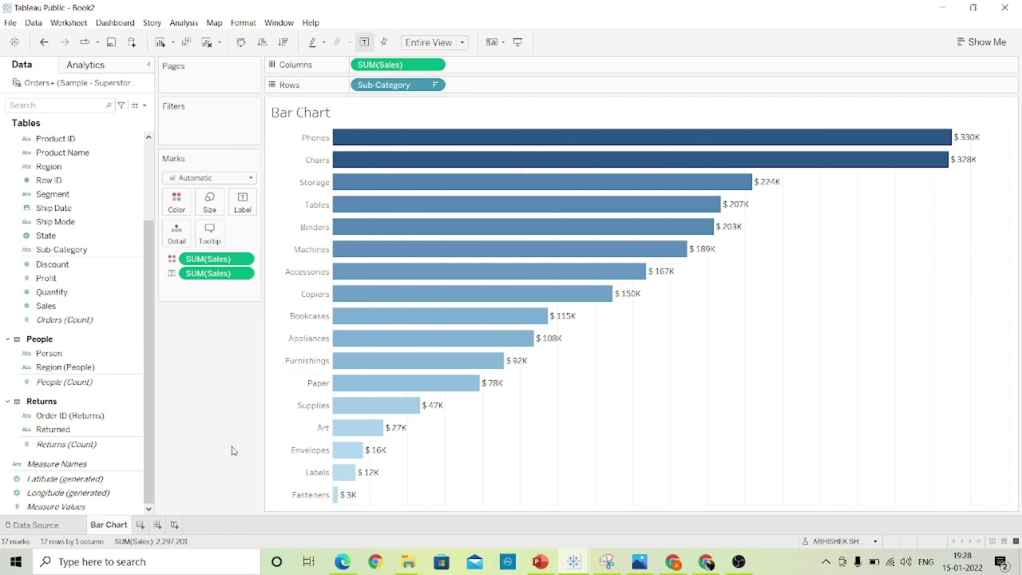
{"action": "left_click", "coordinate": [140, 524]}
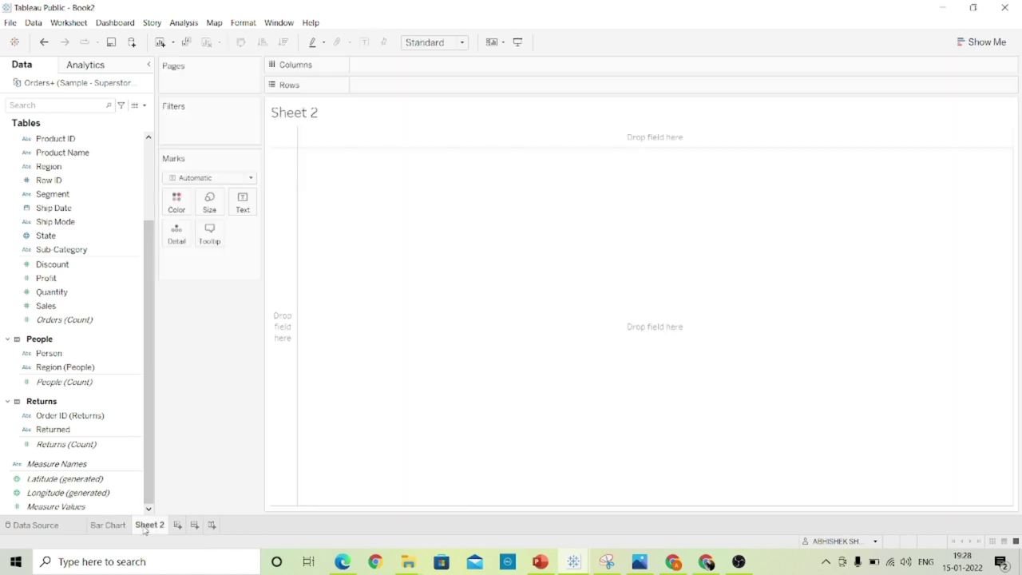
- Rename the new sheet to 'Line Chart'
{"action": "double_click", "coordinate": [142, 526]}
{"action": "type", "text": "Line Chart"}
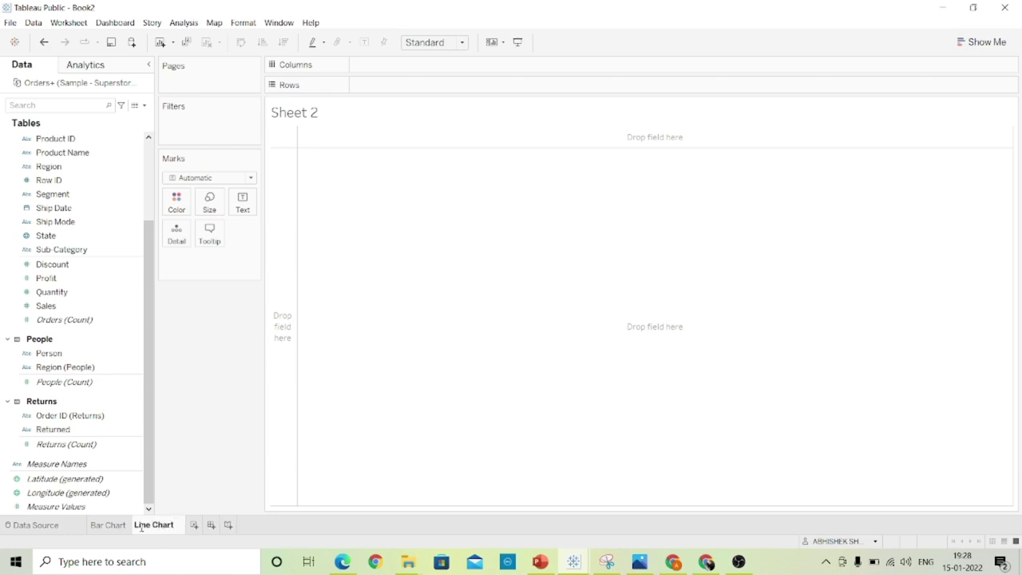
{"action": "key", "text": "Return"}
- Plot SUM(Sales) on Rows against continuous Quarter of Order Date on Columns
{"action": "scroll", "coordinate": [91, 177], "scroll_direction": "up", "scroll_amount": 3}
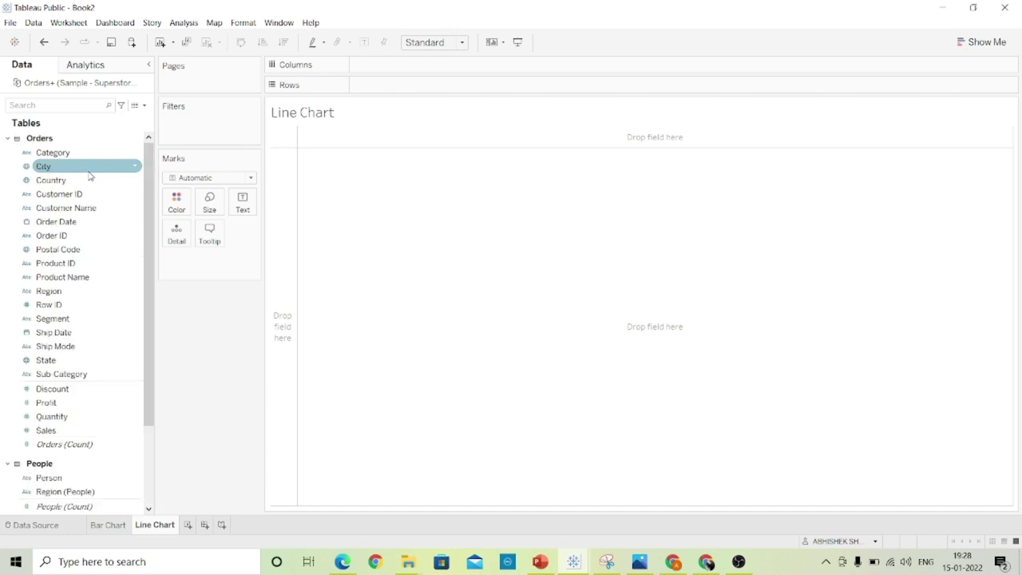
{"action": "left_click", "coordinate": [69, 224]}
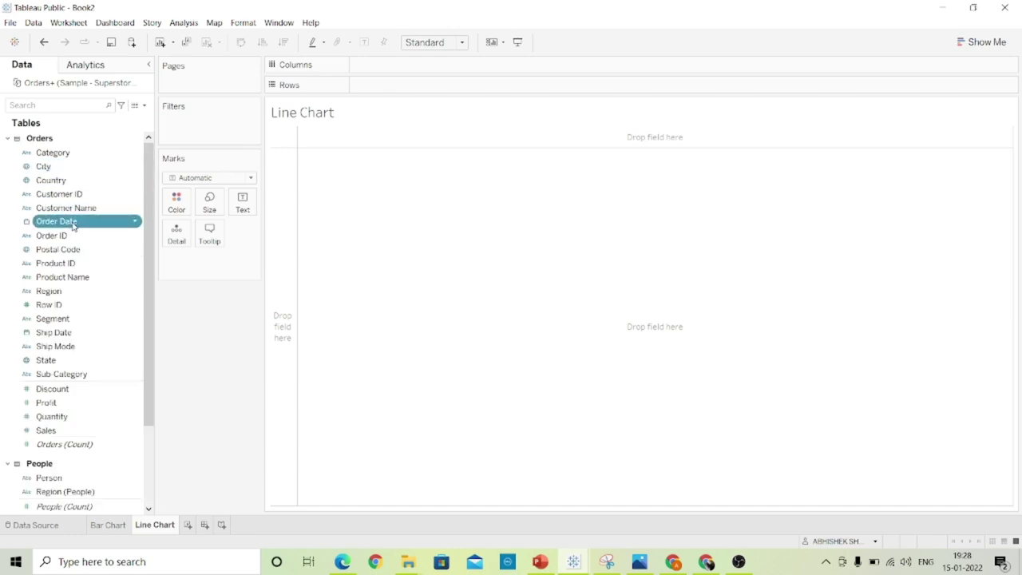
{"action": "left_click_drag", "start_coordinate": [69, 224], "coordinate": [392, 68]}
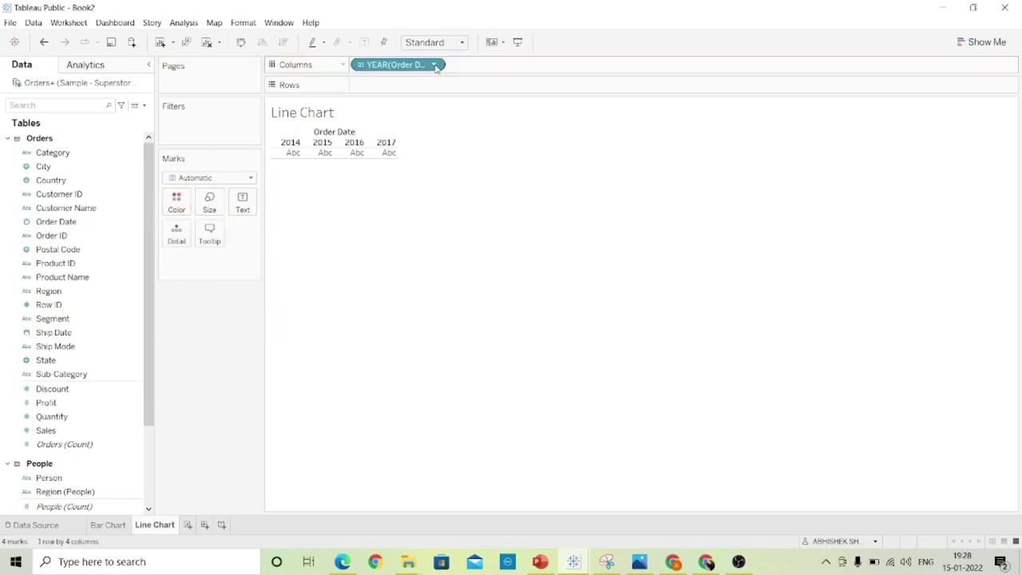
{"action": "left_click", "coordinate": [435, 64]}
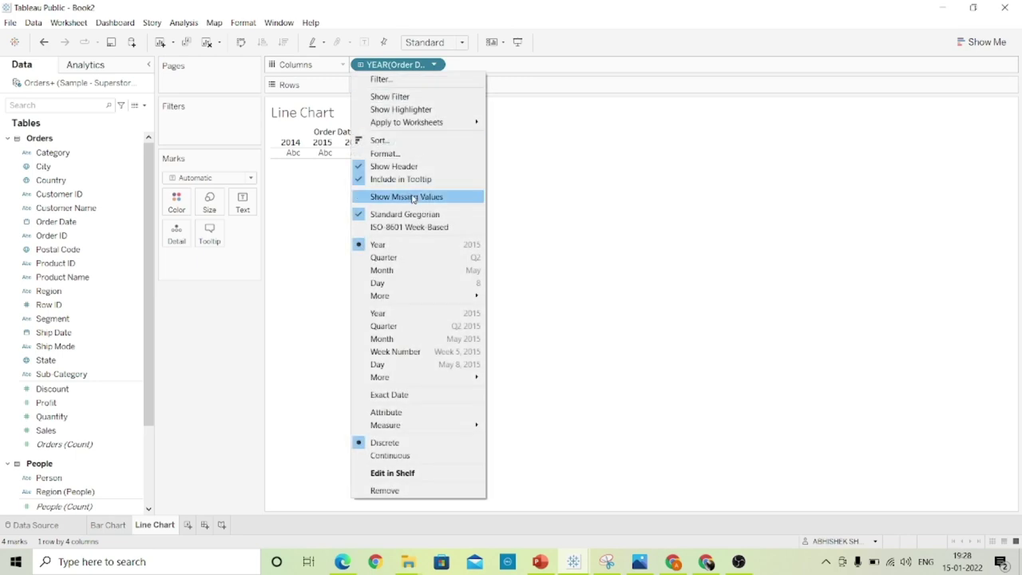
{"action": "left_click", "coordinate": [383, 326]}
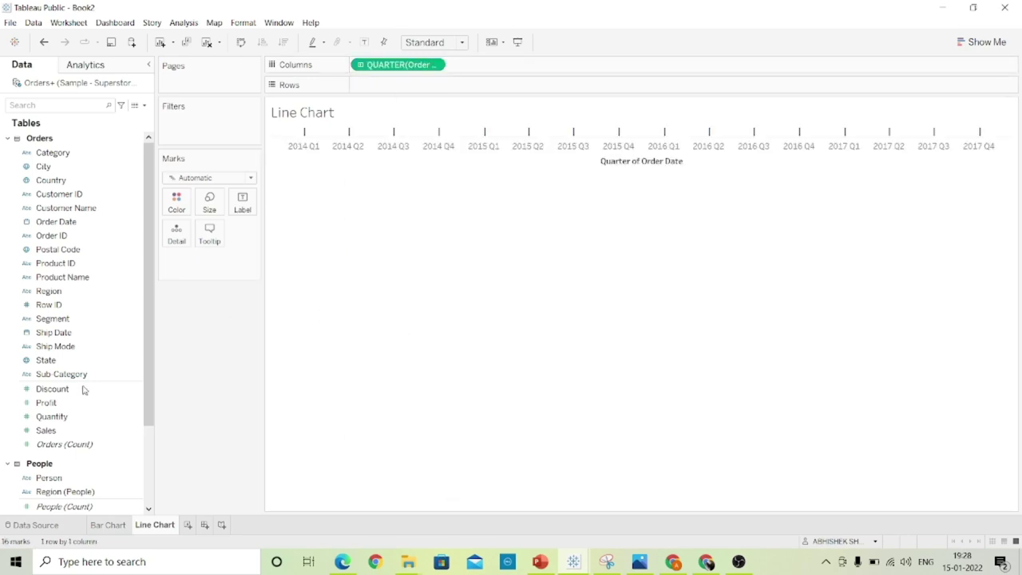
{"action": "left_click_drag", "start_coordinate": [81, 435], "coordinate": [411, 92]}
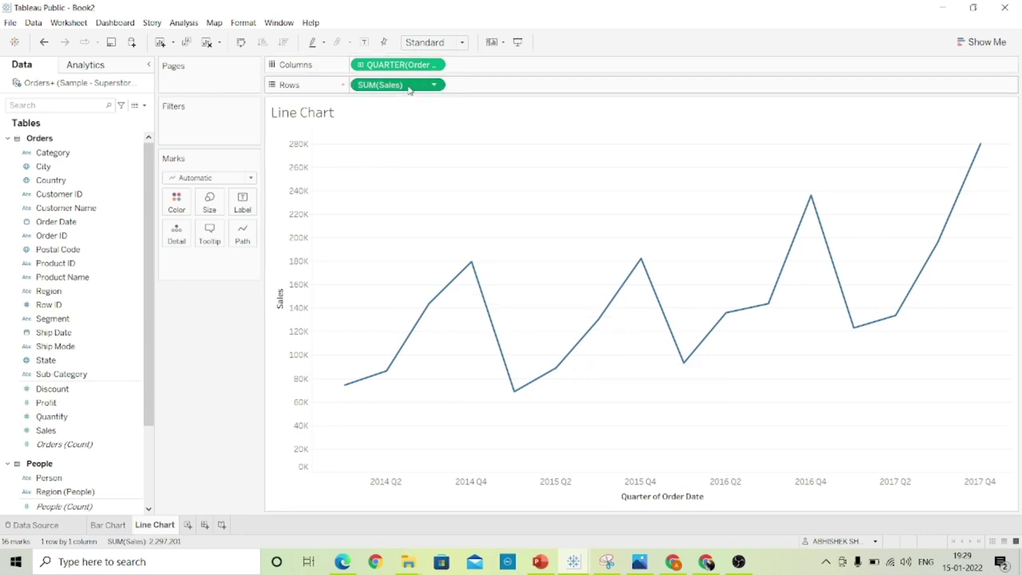
- Add SUM(Sales) to Label and Color, formatting labels as custom $ thousands with 0 decimals
{"action": "left_click_drag", "start_coordinate": [408, 90], "coordinate": [243, 205]}
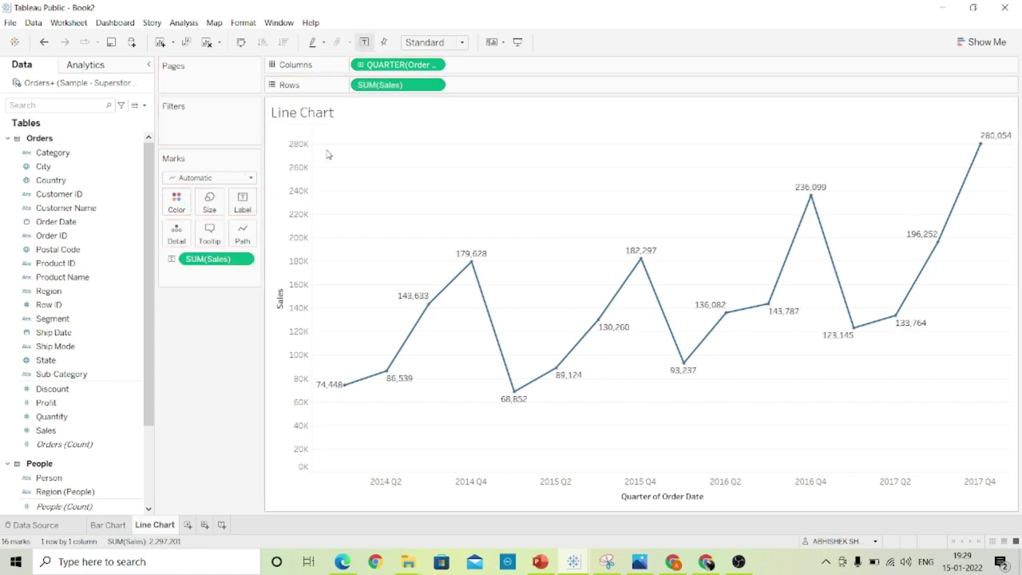
{"action": "left_click_drag", "start_coordinate": [225, 265], "coordinate": [176, 201]}
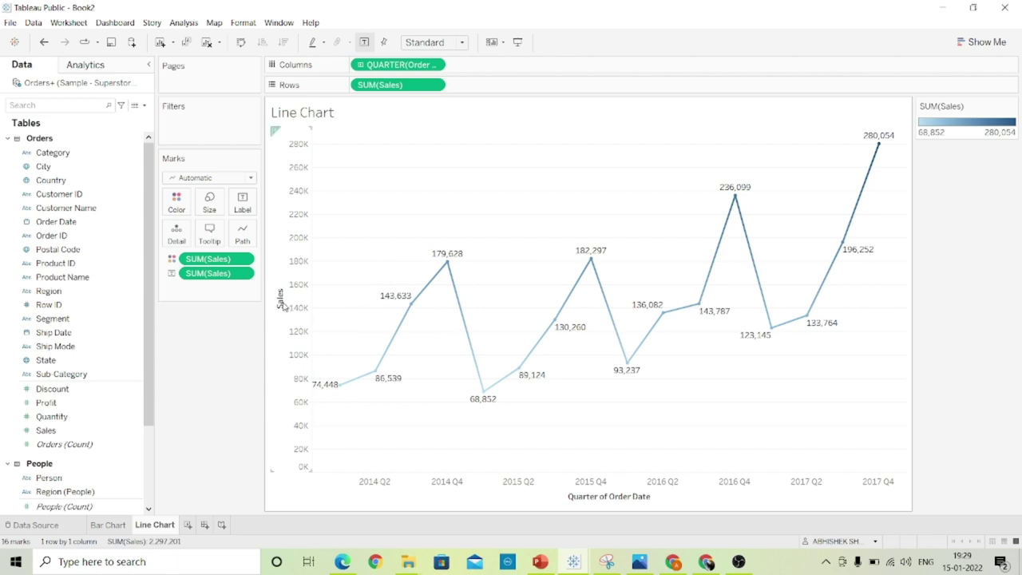
{"action": "left_click", "coordinate": [242, 273]}
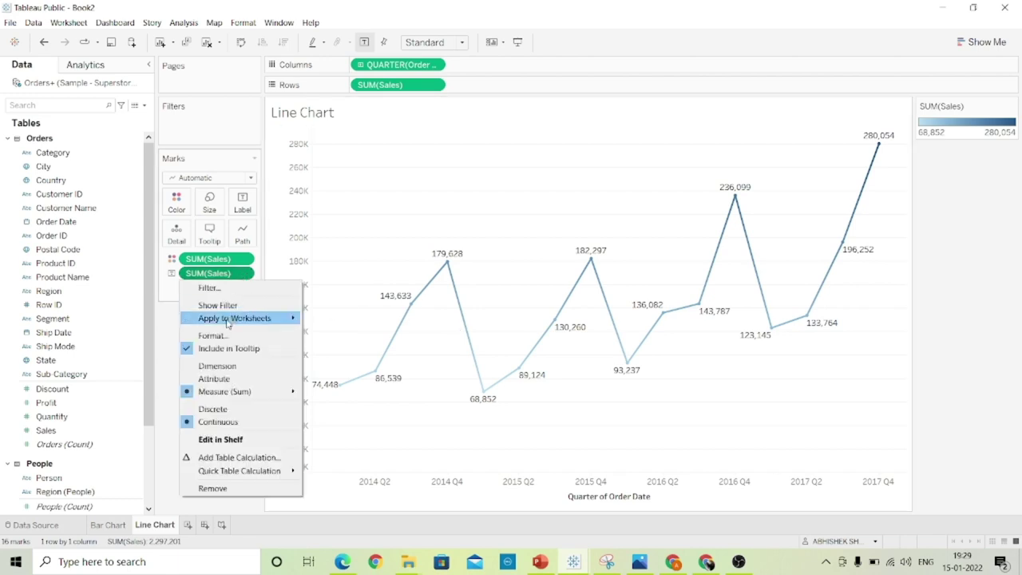
{"action": "left_click", "coordinate": [227, 334]}
{"action": "left_click", "coordinate": [132, 183]}
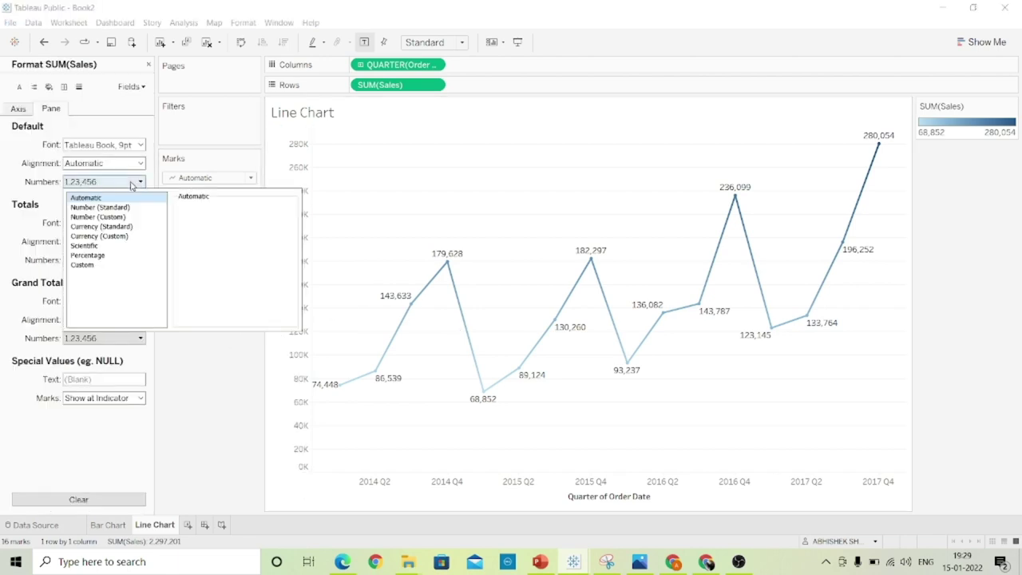
{"action": "left_click", "coordinate": [108, 217]}
{"action": "left_click", "coordinate": [207, 223]}
{"action": "left_click", "coordinate": [208, 222]}
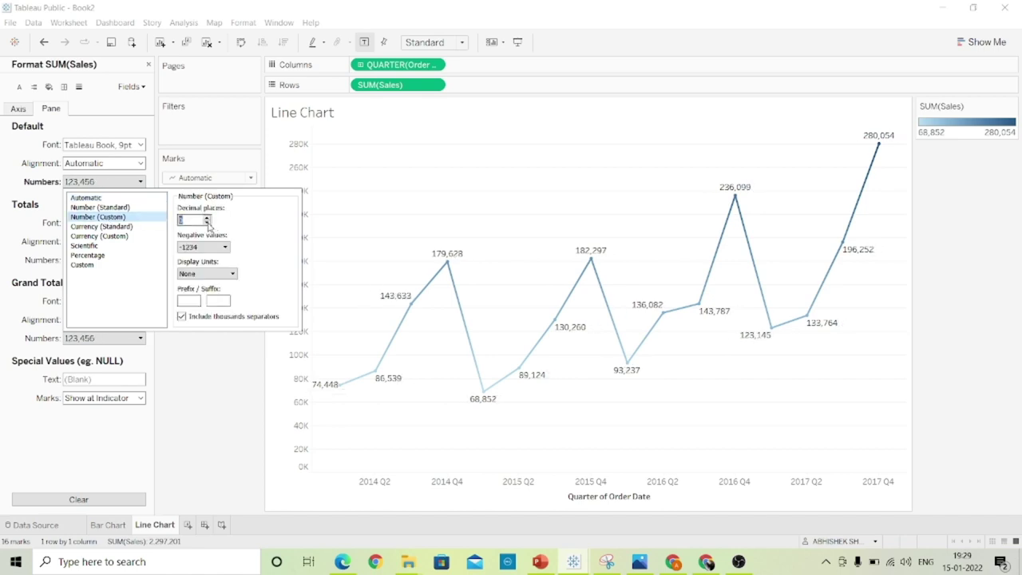
{"action": "left_click", "coordinate": [226, 276]}
{"action": "left_click", "coordinate": [192, 292]}
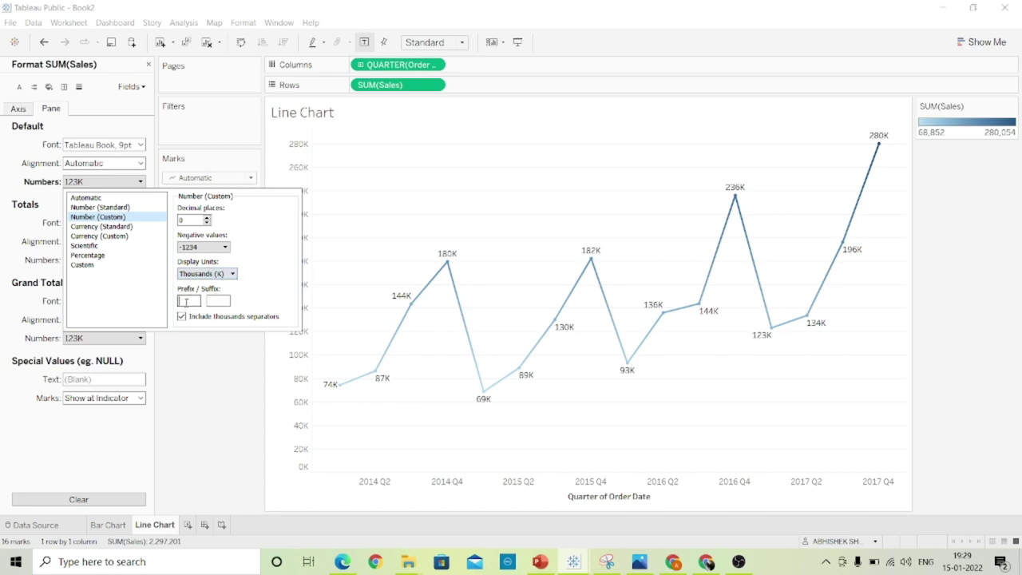
{"action": "type", "text": "$"}
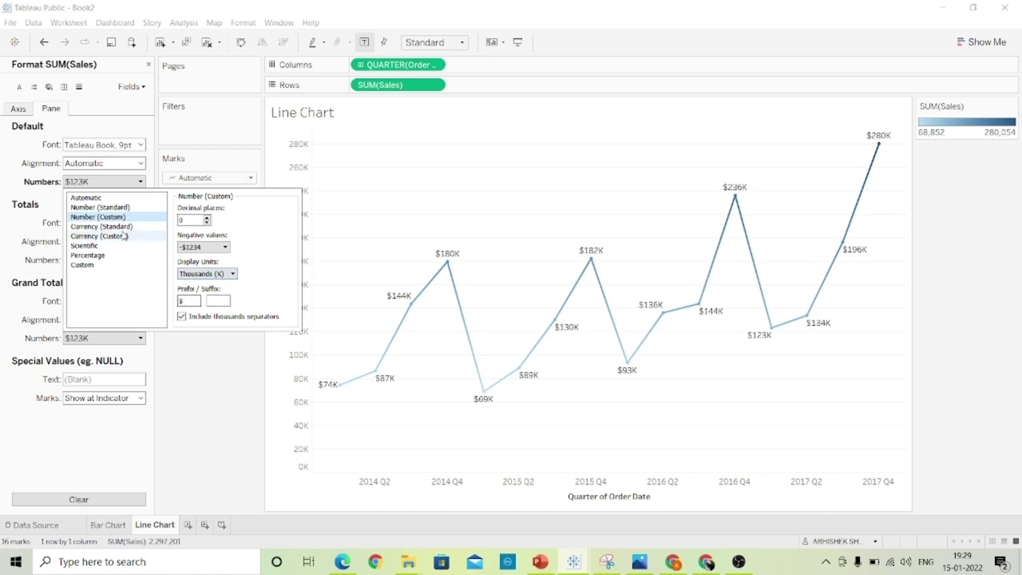
{"action": "left_click", "coordinate": [205, 381]}
{"action": "left_click", "coordinate": [149, 66]}
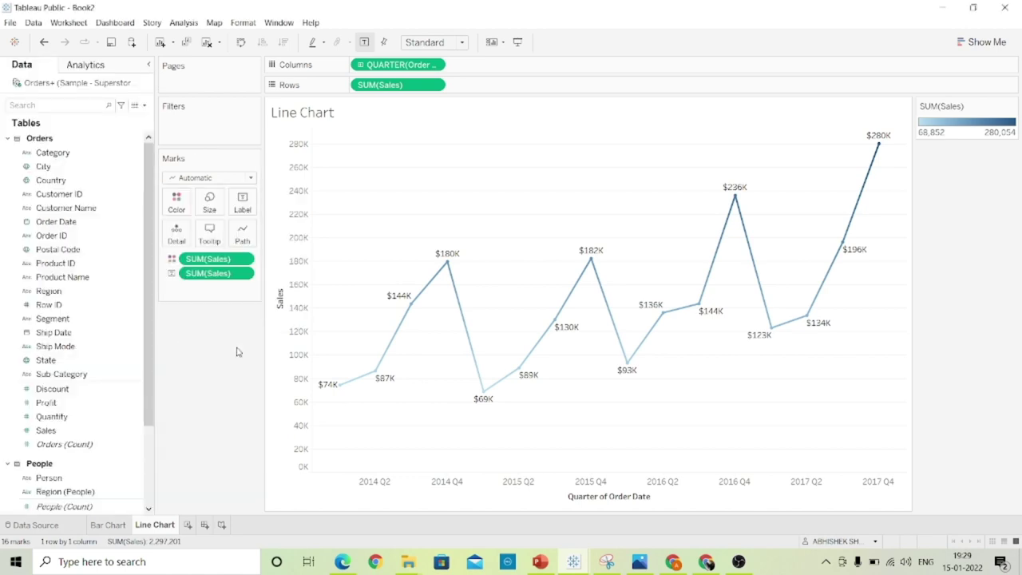
- Hide the Sales axis header and the sales colour legend
{"action": "right_click", "coordinate": [298, 357]}
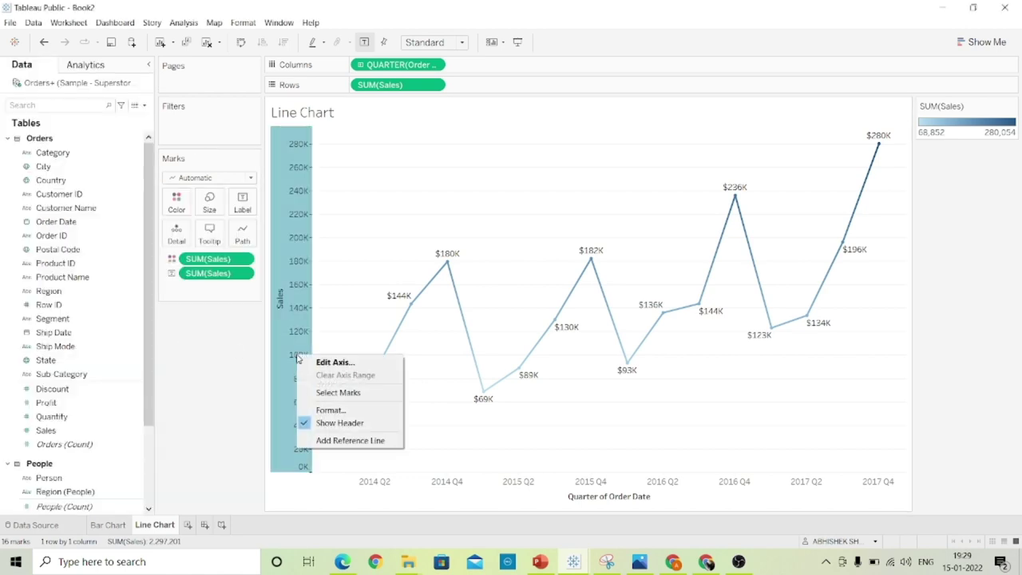
{"action": "left_click", "coordinate": [326, 423]}
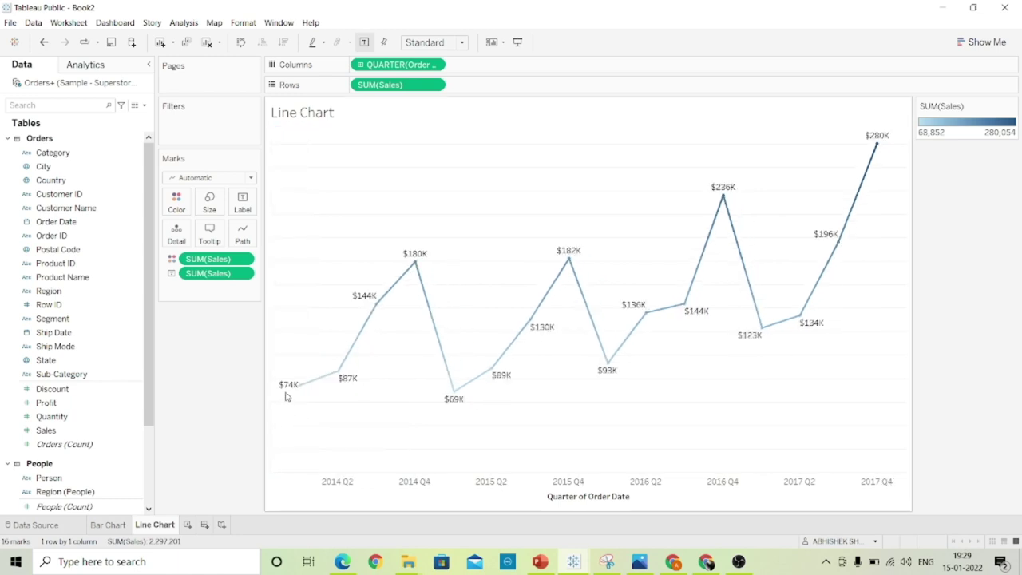
{"action": "left_click", "coordinate": [1011, 105]}
{"action": "left_click", "coordinate": [972, 175]}
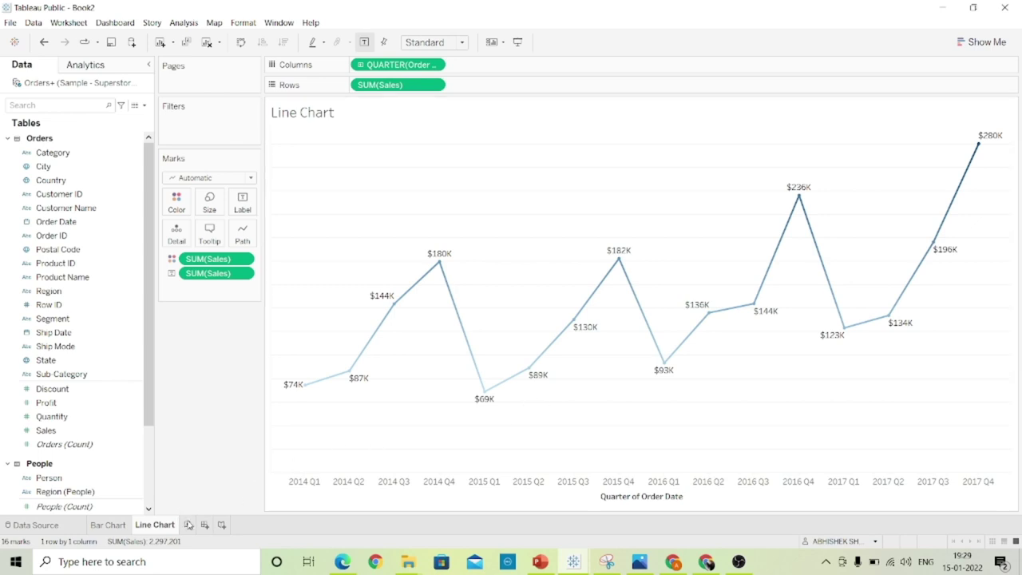
- Add a new worksheet and rename it 'Map'
{"action": "left_click", "coordinate": [187, 525]}
{"action": "double_click", "coordinate": [194, 526]}
{"action": "type", "text": "Map"}
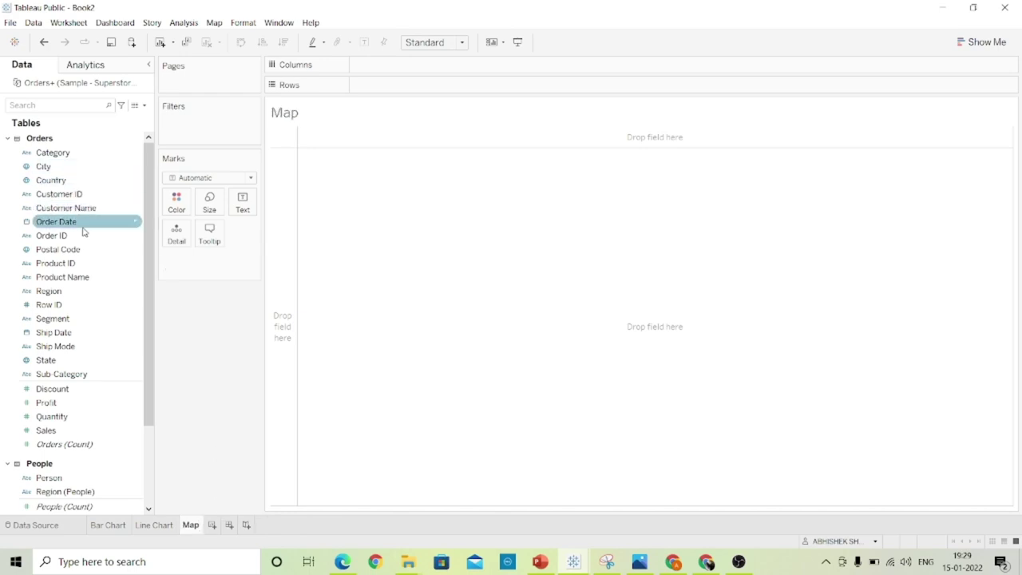
- Put Country and State on Detail and Sales on Color to shade each US state
{"action": "left_click", "coordinate": [70, 186]}
{"action": "left_click_drag", "start_coordinate": [67, 182], "coordinate": [181, 242]}
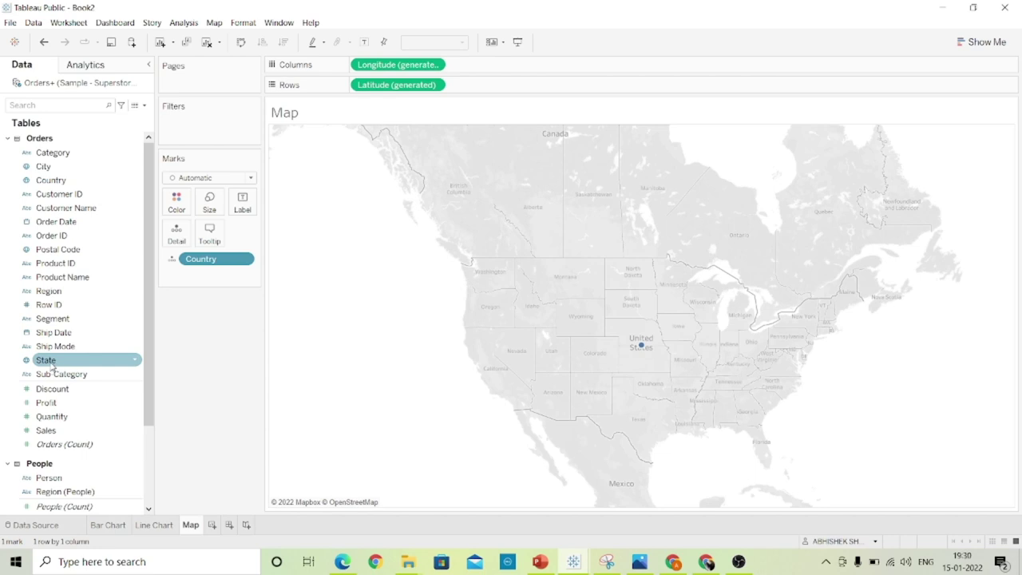
{"action": "left_click_drag", "start_coordinate": [53, 366], "coordinate": [176, 237]}
{"action": "left_click_drag", "start_coordinate": [192, 306], "coordinate": [190, 309]}
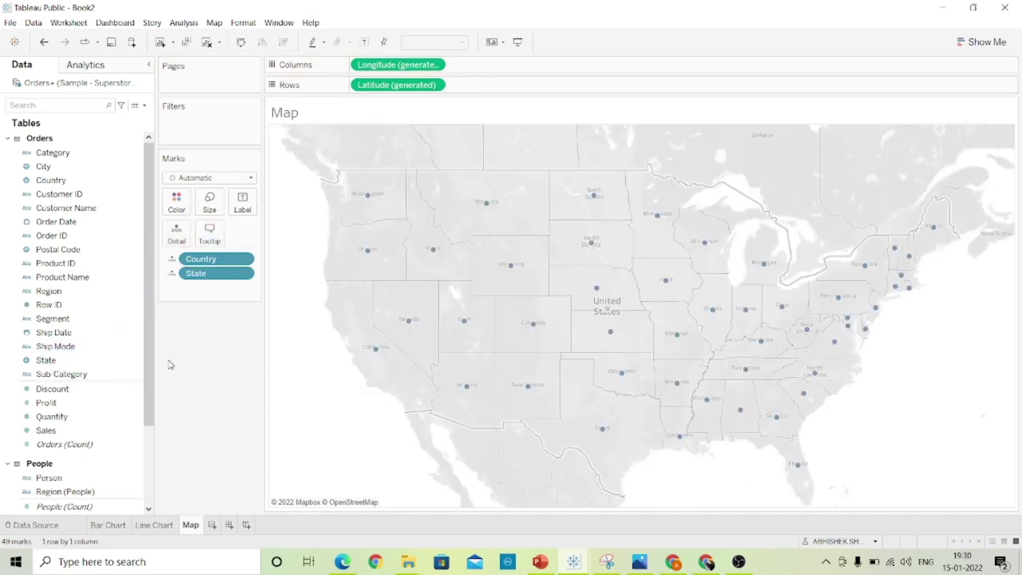
{"action": "left_click", "coordinate": [75, 432]}
{"action": "left_click_drag", "start_coordinate": [60, 433], "coordinate": [182, 205]}
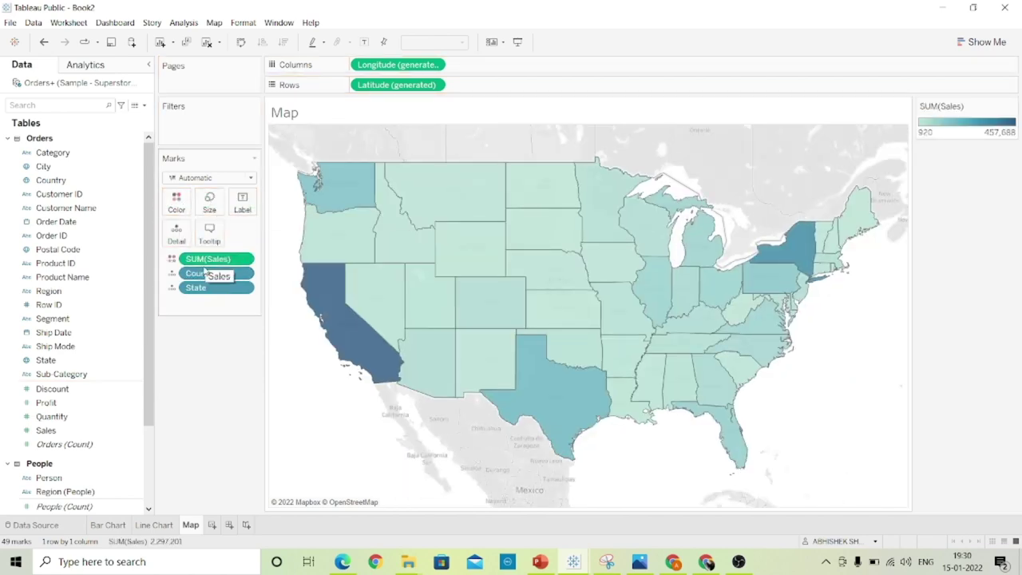
- Label each state with its State name and SUM(Sales)
{"action": "left_click_drag", "start_coordinate": [200, 288], "coordinate": [246, 201]}
{"action": "left_click_drag", "start_coordinate": [207, 259], "coordinate": [245, 279]}
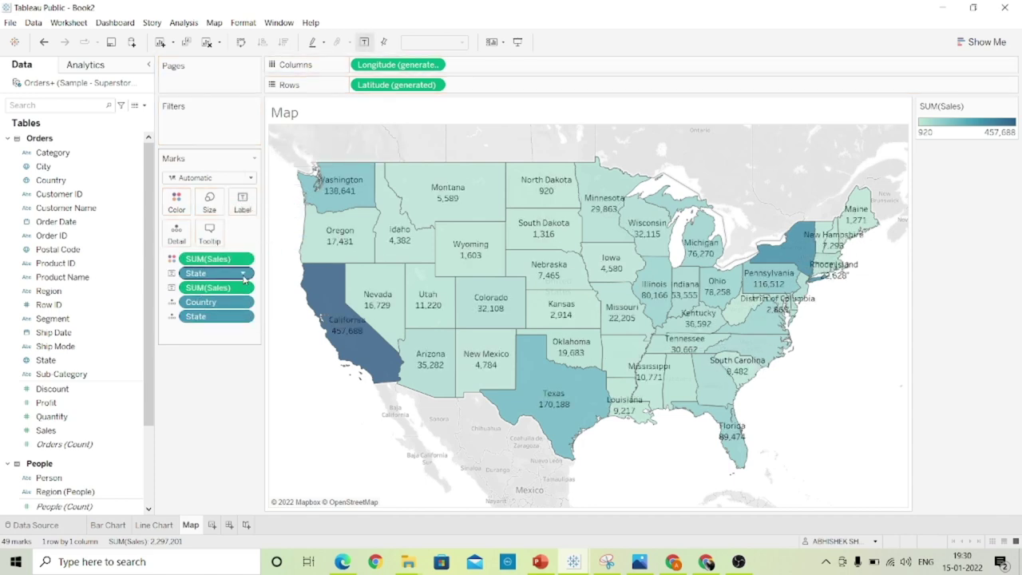
{"action": "left_click", "coordinate": [243, 203]}
- Change the font size of the state labels
{"action": "left_click", "coordinate": [350, 277]}
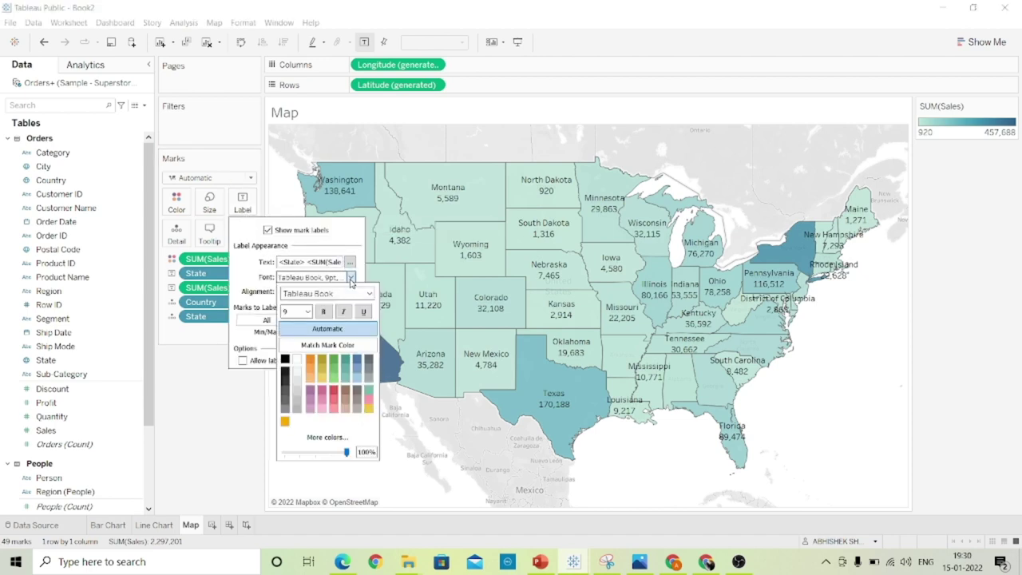
{"action": "left_click", "coordinate": [306, 311]}
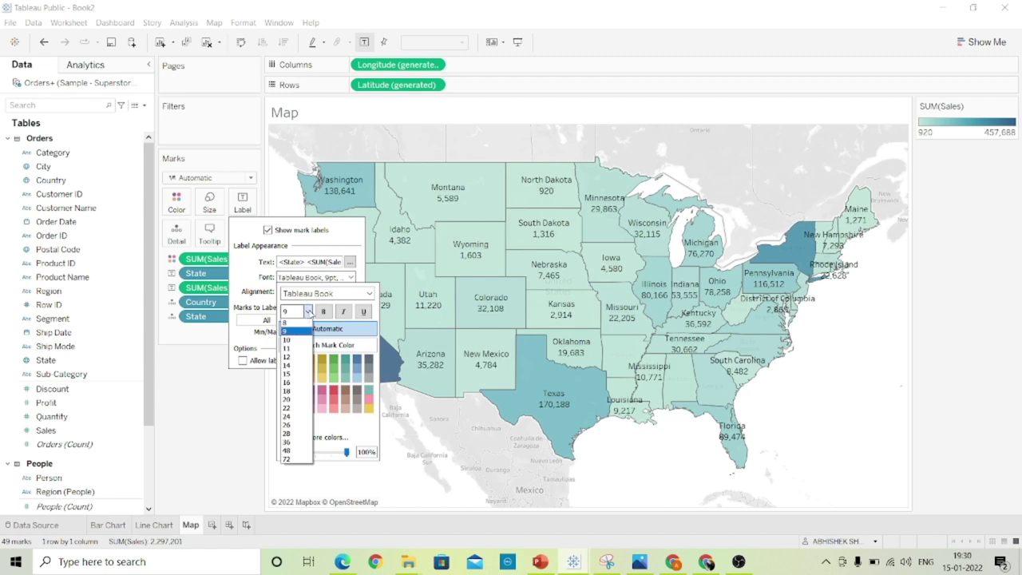
{"action": "left_click", "coordinate": [288, 324]}
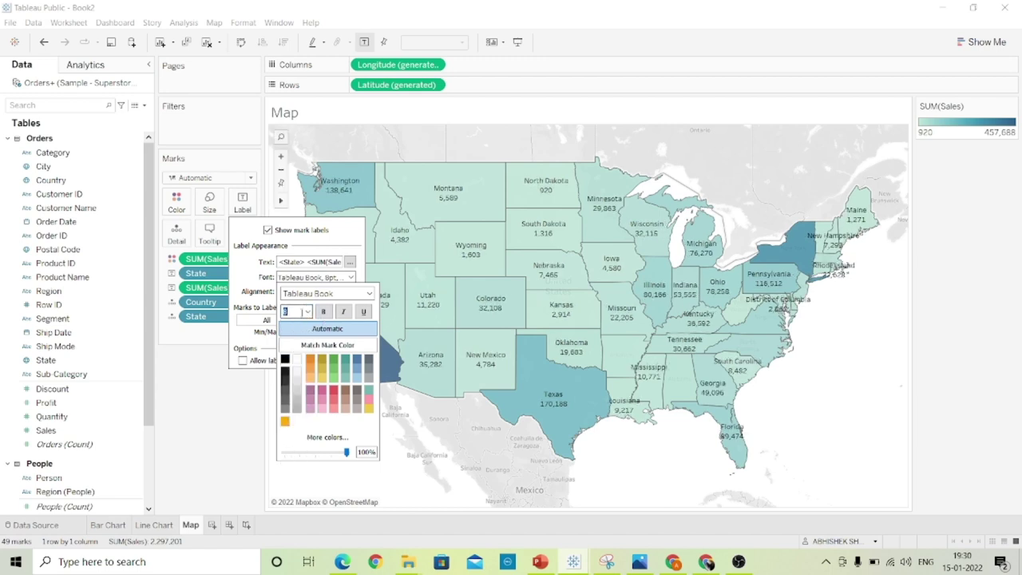
{"action": "left_click", "coordinate": [179, 399]}
- Format the map's sales labels as custom currency with $ prefix, Thousands (K), 0 decimals
{"action": "left_click", "coordinate": [244, 287]}
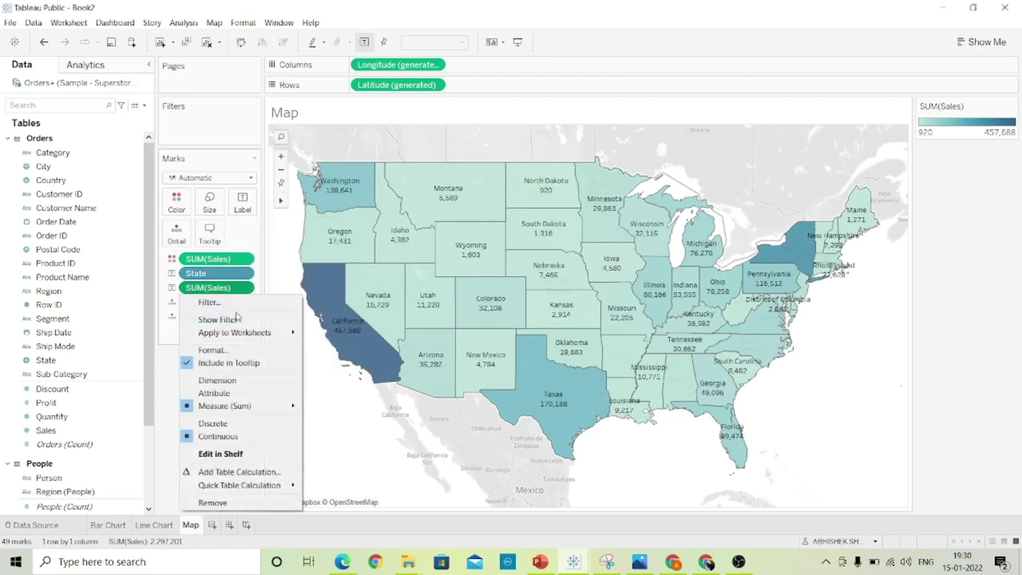
{"action": "left_click", "coordinate": [225, 351]}
{"action": "left_click", "coordinate": [140, 181]}
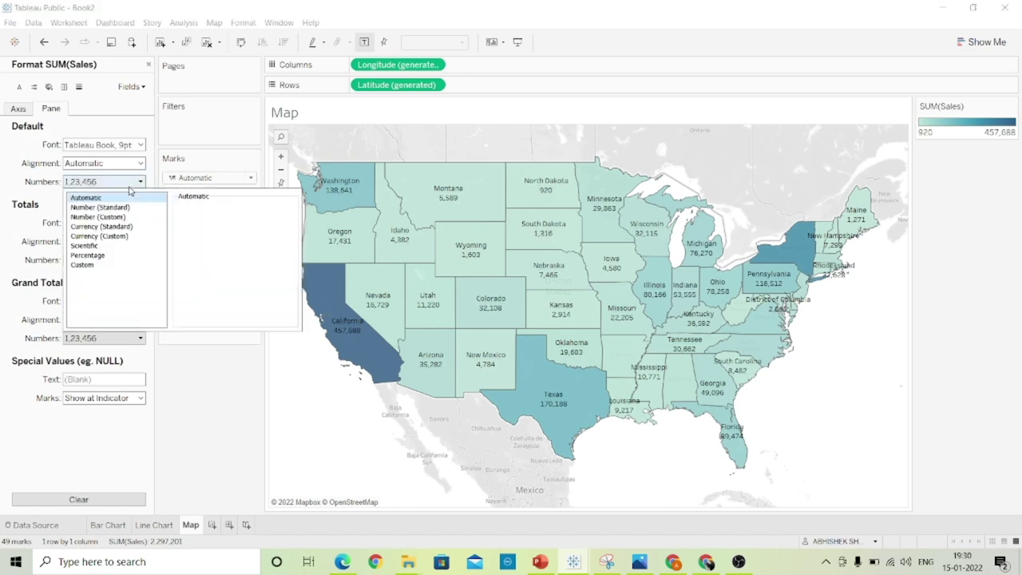
{"action": "left_click", "coordinate": [99, 235]}
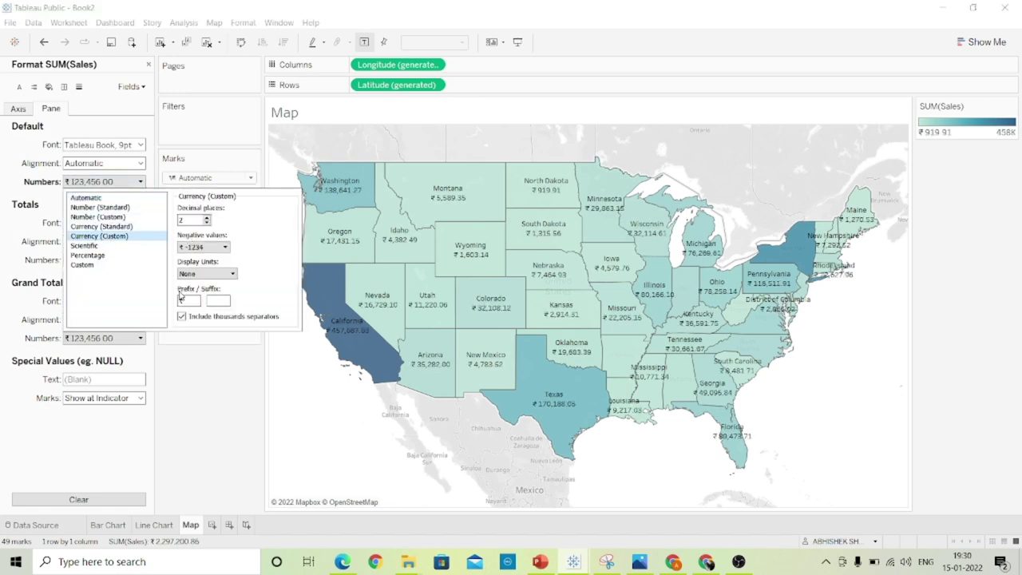
{"action": "type", "text": "$"}
{"action": "left_click", "coordinate": [206, 273]}
{"action": "left_click", "coordinate": [201, 289]}
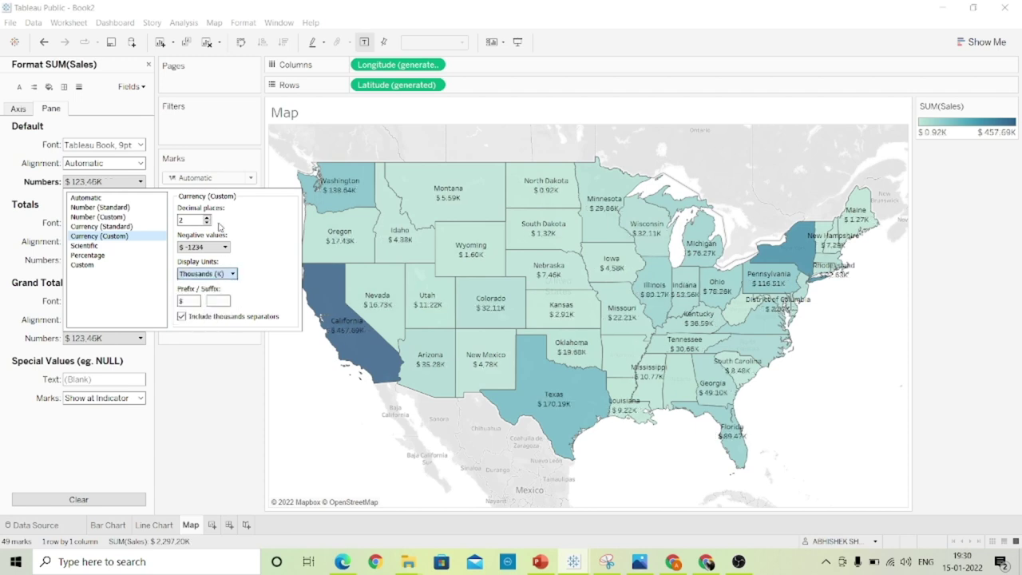
{"action": "left_click", "coordinate": [206, 222]}
{"action": "left_click", "coordinate": [206, 223]}
{"action": "left_click", "coordinate": [217, 417]}
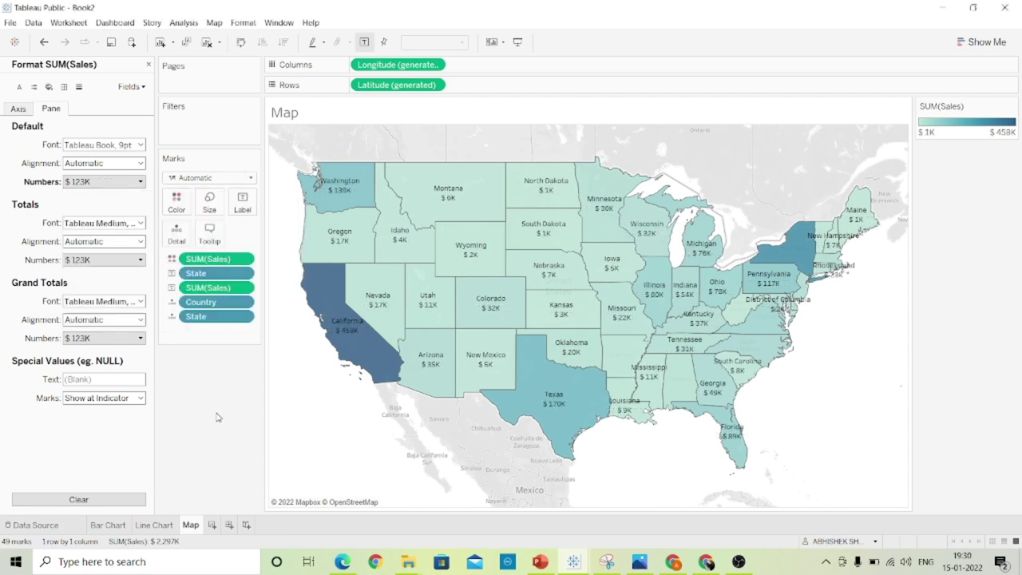
{"action": "left_click", "coordinate": [149, 66]}
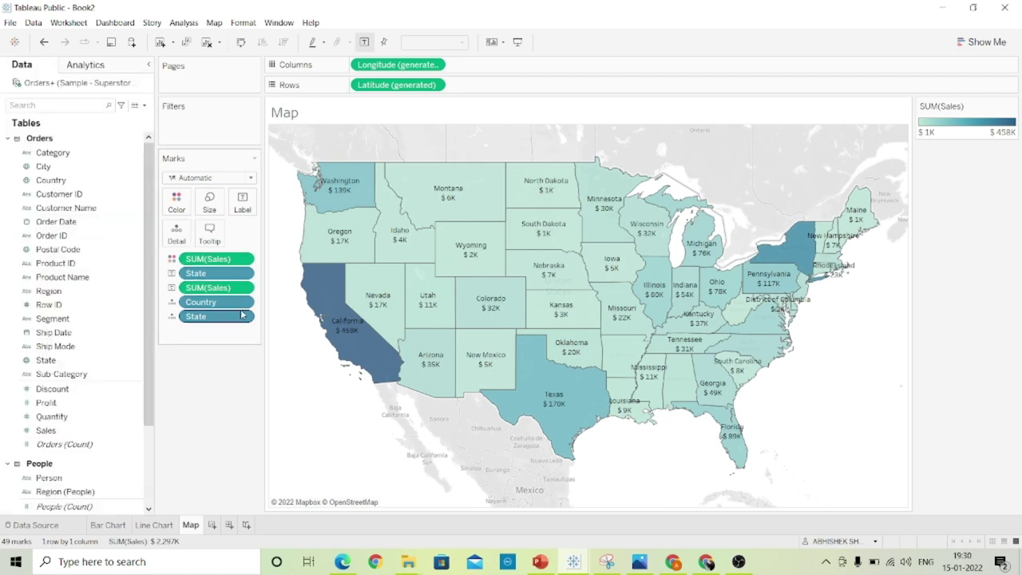
- Hide the sales colour legend and review the Bar Chart, Line Chart and Map sheets
{"action": "left_click", "coordinate": [1011, 105]}
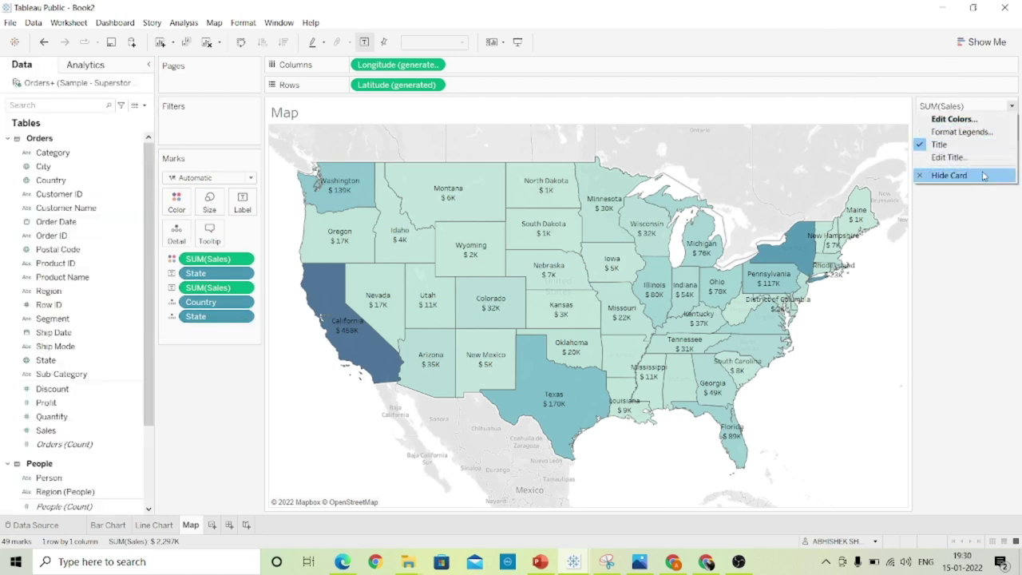
{"action": "left_click", "coordinate": [983, 175]}
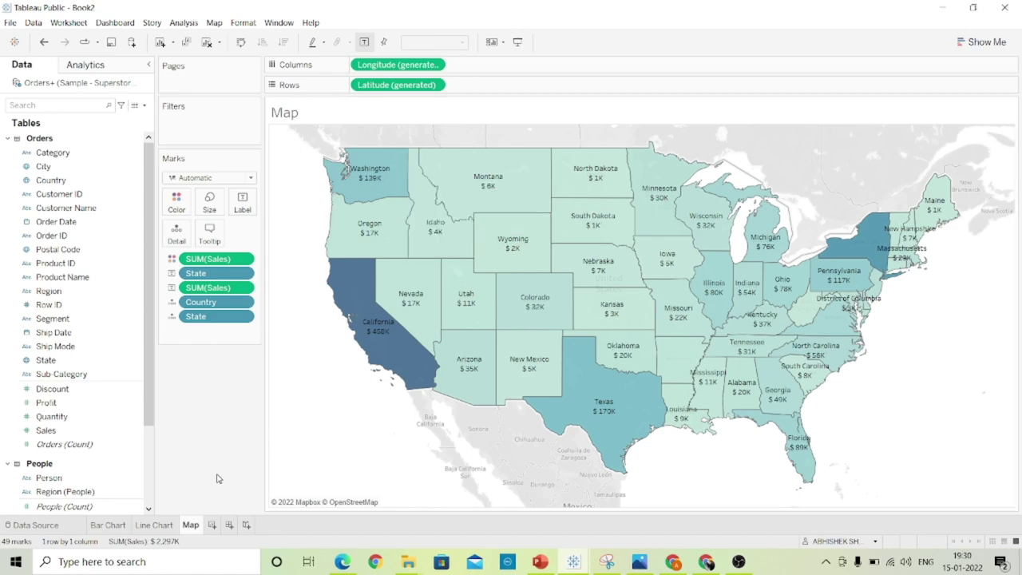
{"action": "left_click", "coordinate": [109, 525]}
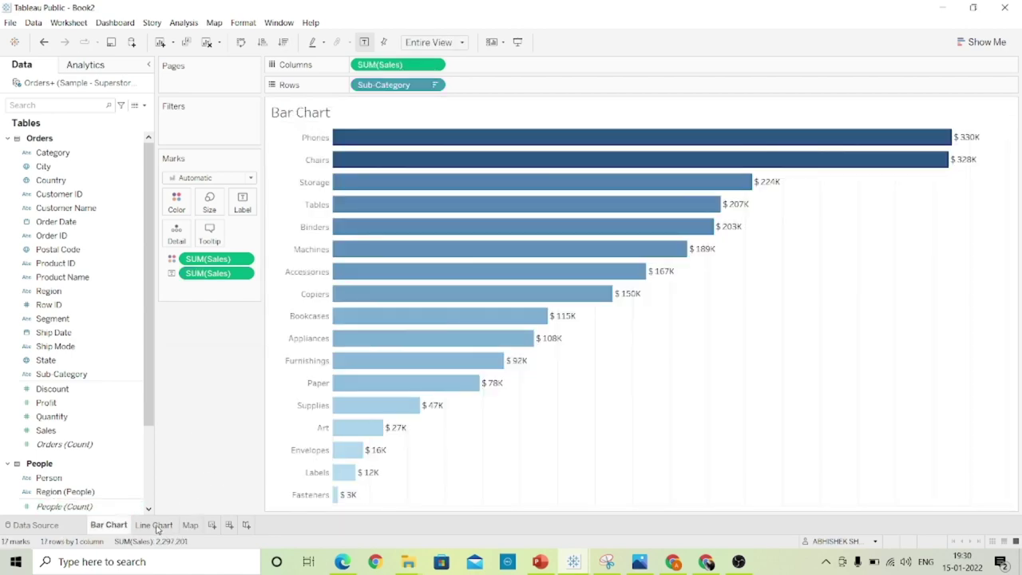
{"action": "left_click", "coordinate": [154, 525]}
{"action": "left_click", "coordinate": [190, 525]}
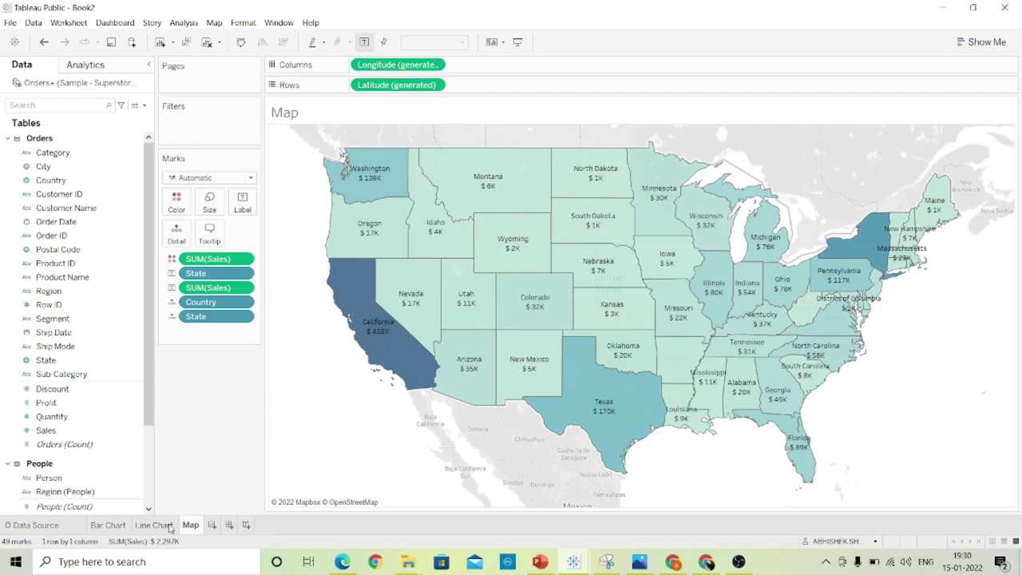
{"action": "left_click", "coordinate": [145, 106]}
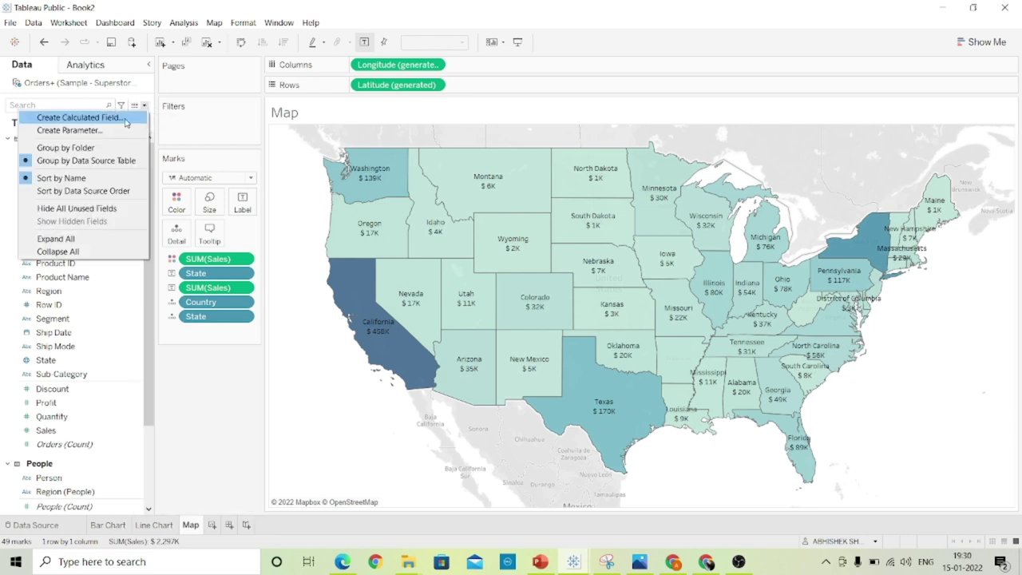
- Create the String parameter 'Select a Chart Type' with a list: Bar Chart, Line Chart, Map
{"action": "left_click", "coordinate": [71, 130]}
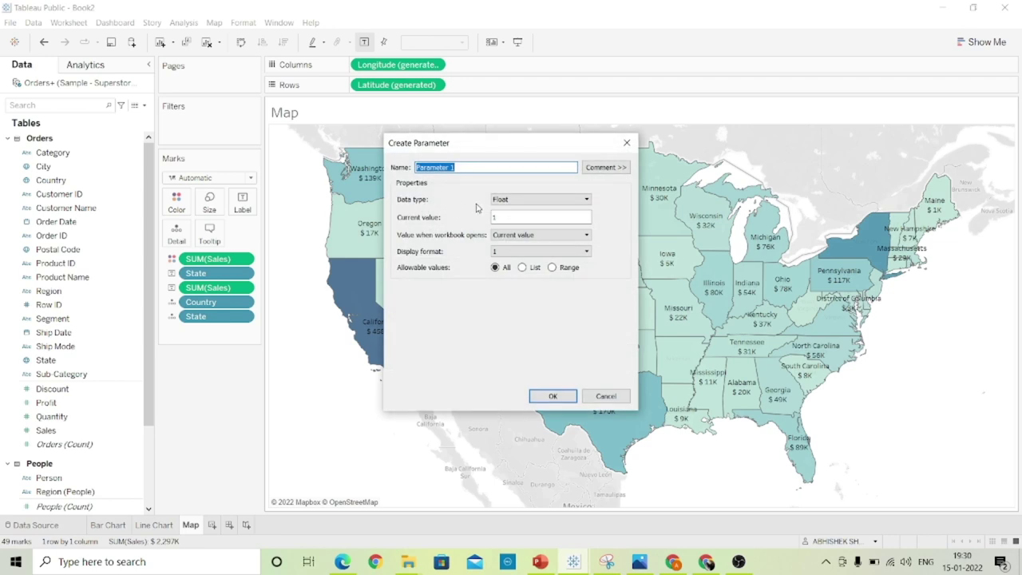
{"action": "type", "text": "Select a Chart Type"}
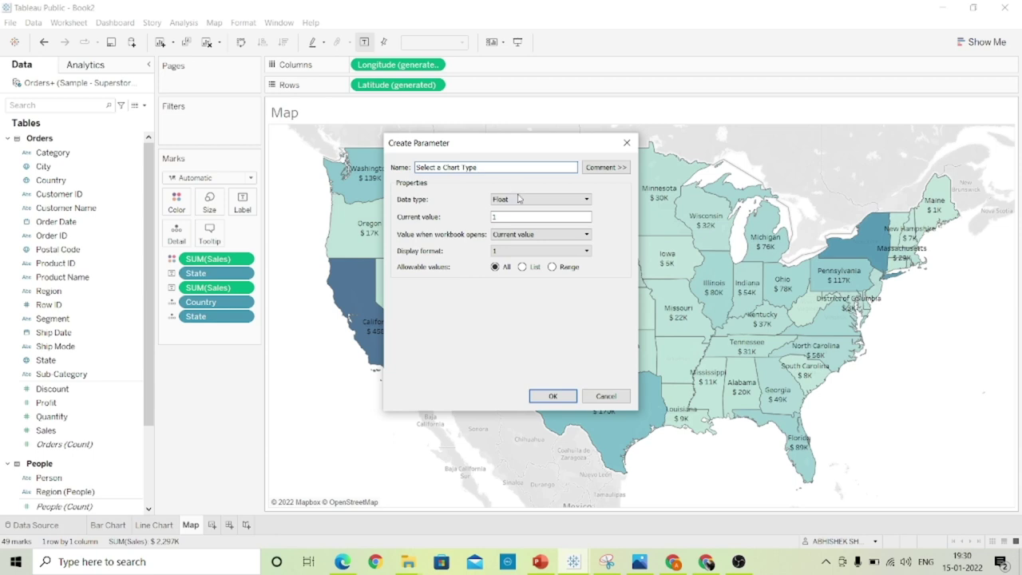
{"action": "left_click", "coordinate": [518, 198]}
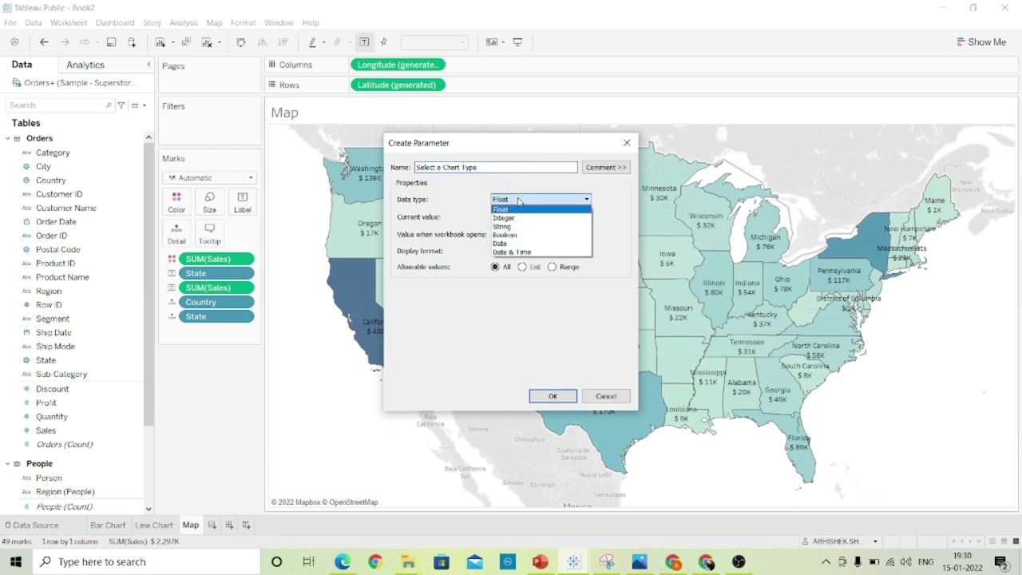
{"action": "left_click", "coordinate": [510, 226]}
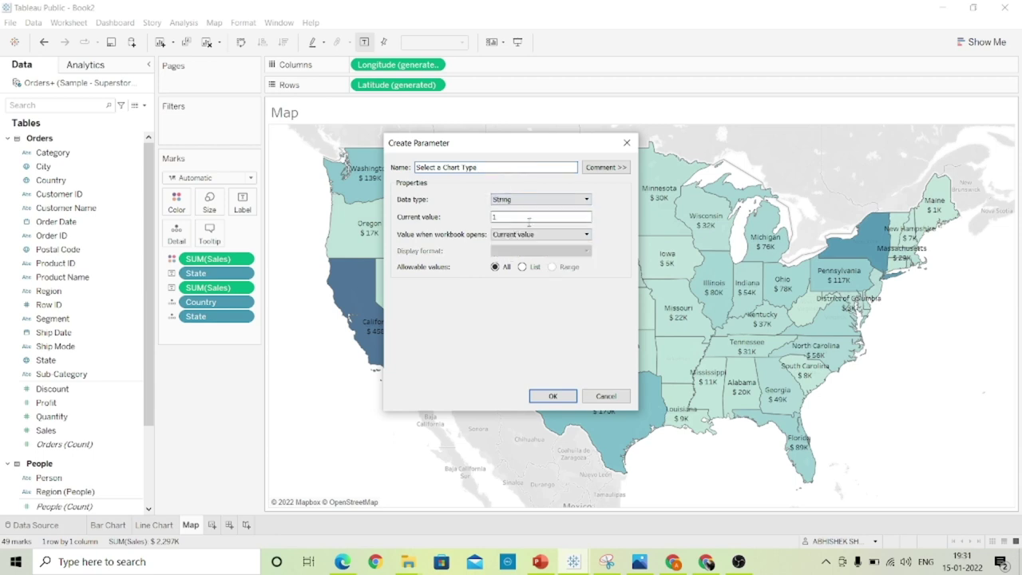
{"action": "left_click", "coordinate": [522, 267]}
{"action": "left_click", "coordinate": [420, 319]}
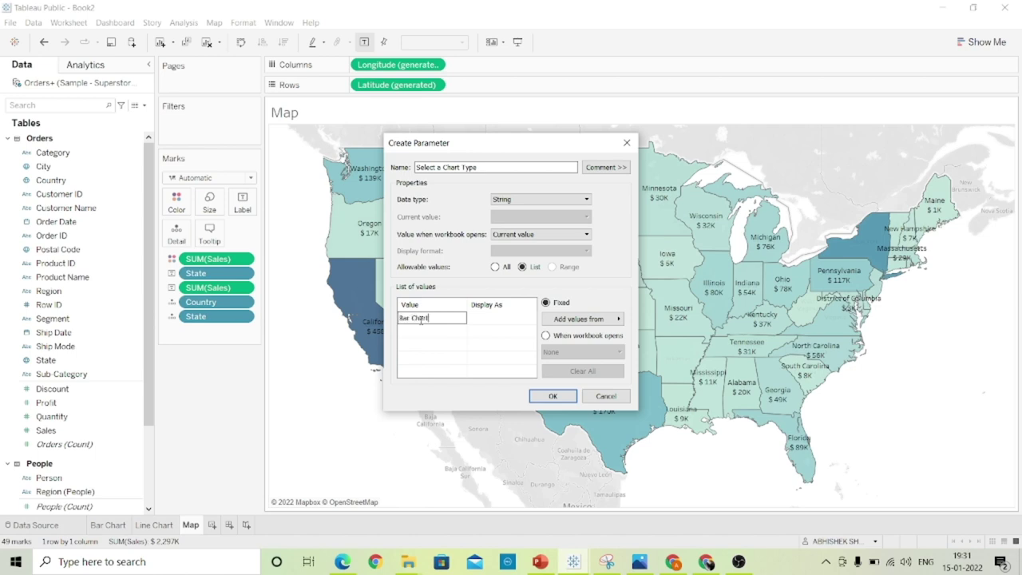
{"action": "left_click", "coordinate": [417, 328]}
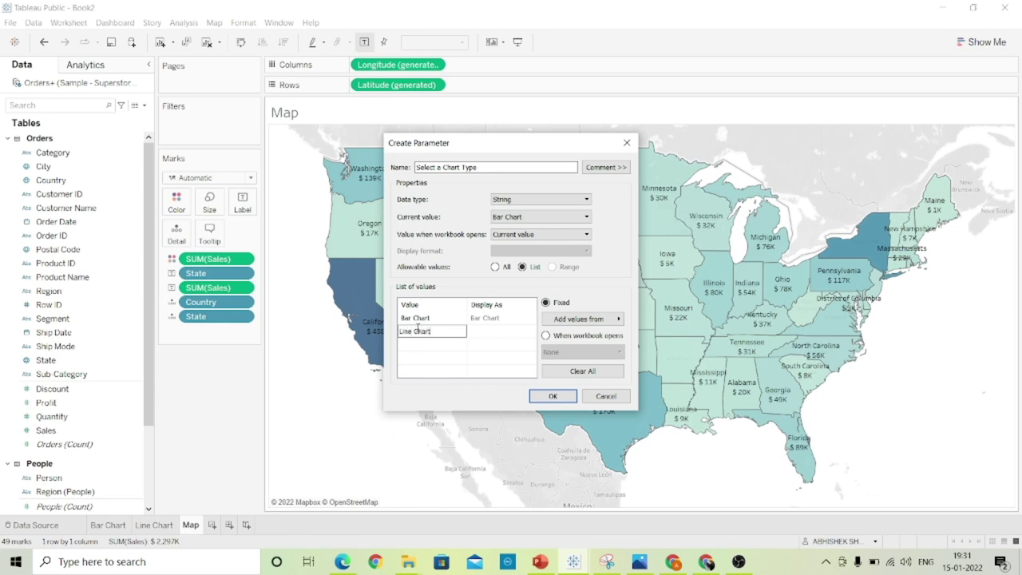
{"action": "left_click", "coordinate": [414, 347]}
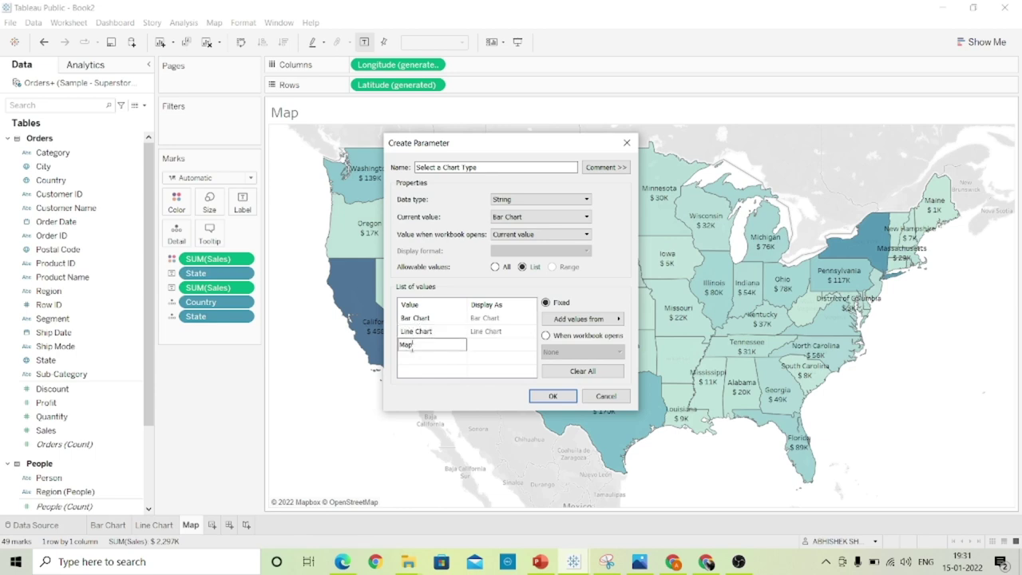
{"action": "left_click", "coordinate": [562, 403]}
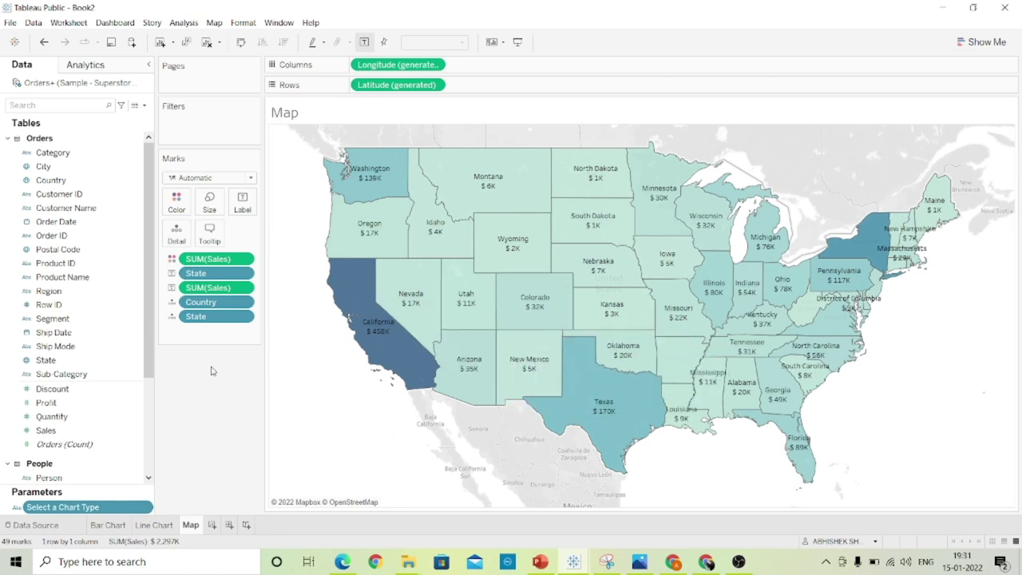
- Create a calculated field 'Selected Chart Type' whose formula is the Select a Chart Type parameter
{"action": "left_click", "coordinate": [144, 105]}
{"action": "left_click", "coordinate": [119, 114]}
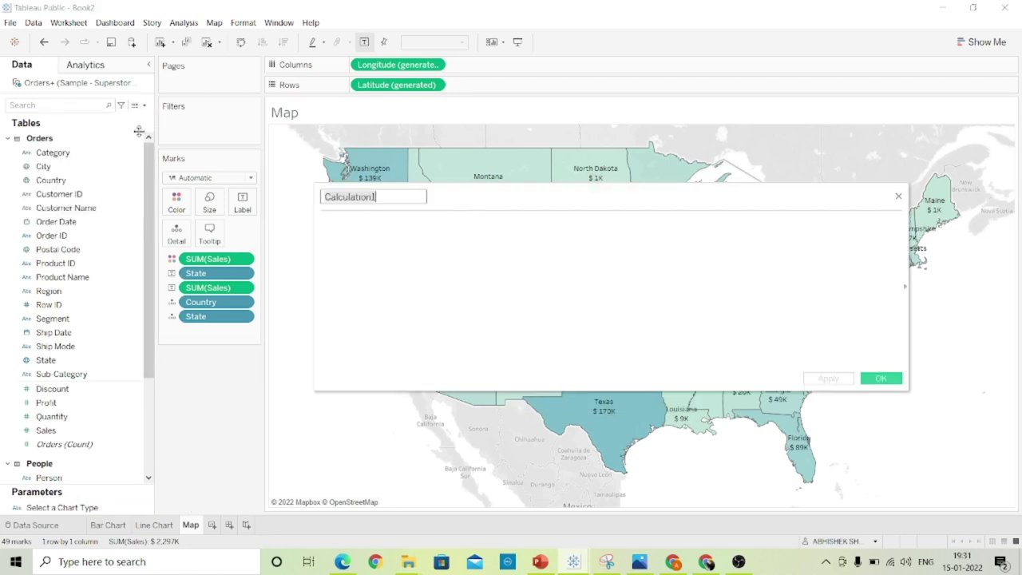
{"action": "type", "text": "Selected"}
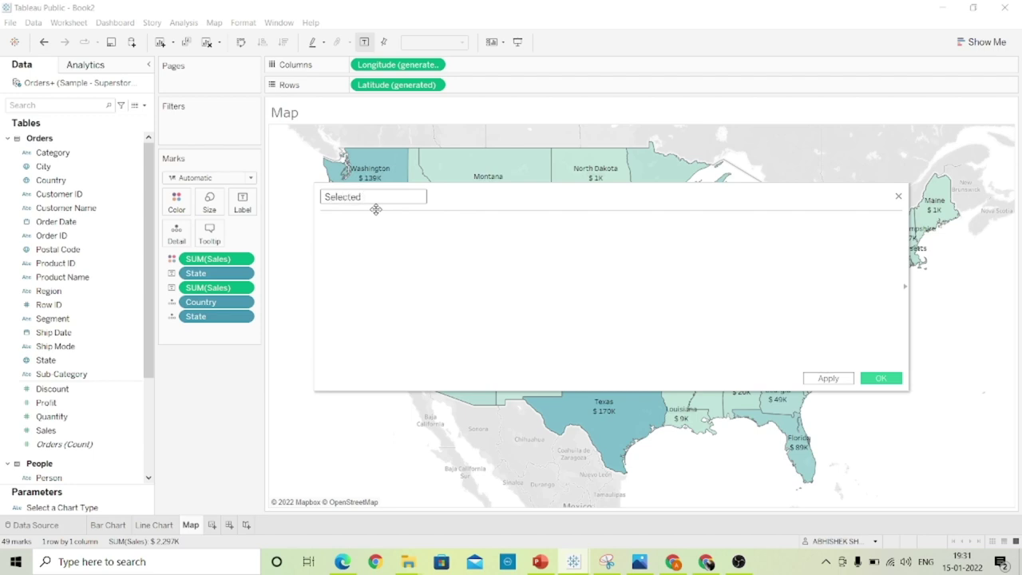
{"action": "type", "text": " Chart Type"}
{"action": "left_click_drag", "start_coordinate": [61, 507], "coordinate": [398, 305]}
{"action": "left_click", "coordinate": [827, 377]}
{"action": "left_click", "coordinate": [880, 378]}
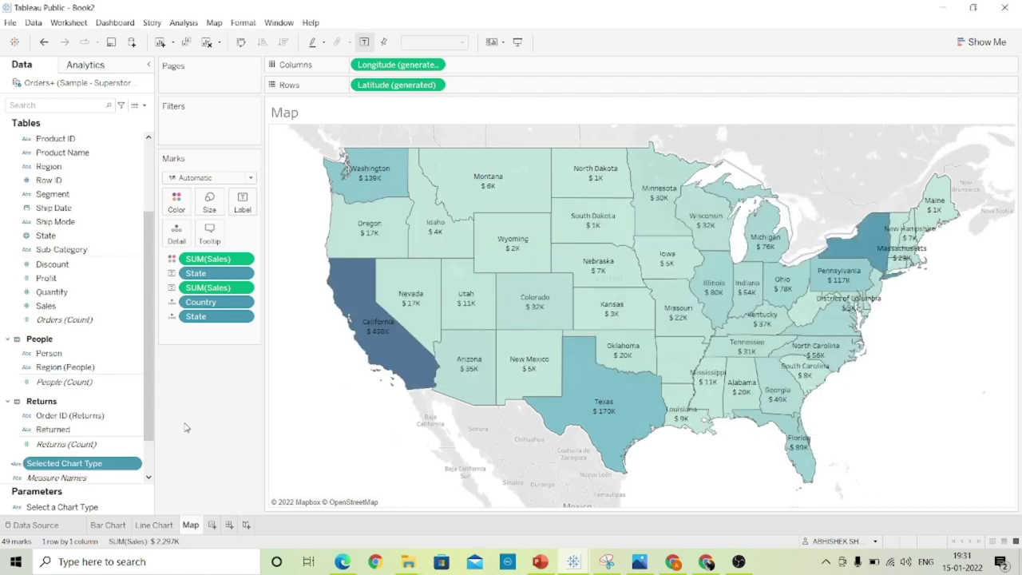
{"action": "left_click", "coordinate": [108, 526]}
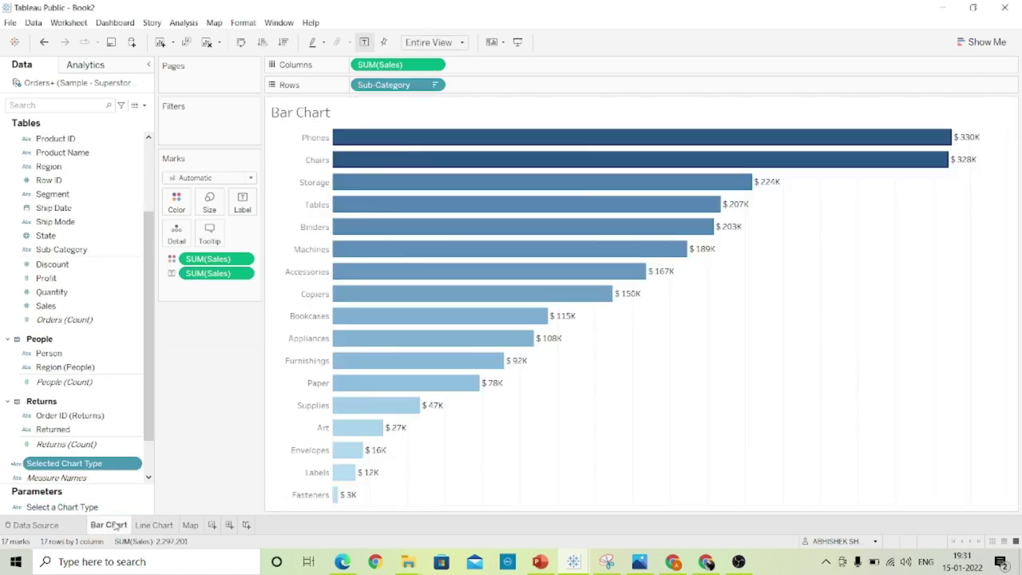
- On the Bar Chart sheet, show the chart-type parameter and filter Selected Chart Type to Bar Chart
{"action": "left_click", "coordinate": [147, 509]}
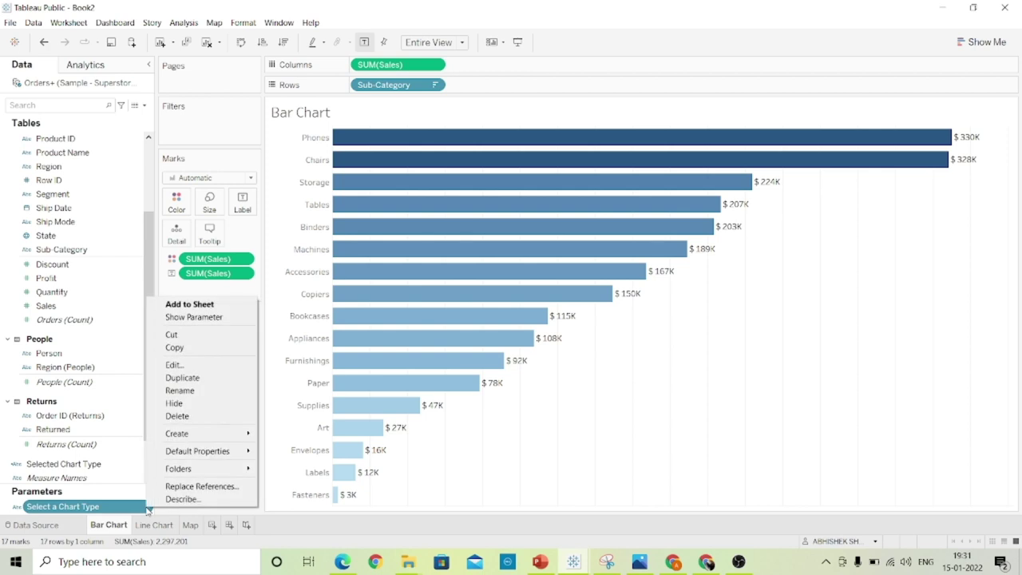
{"action": "left_click", "coordinate": [195, 316]}
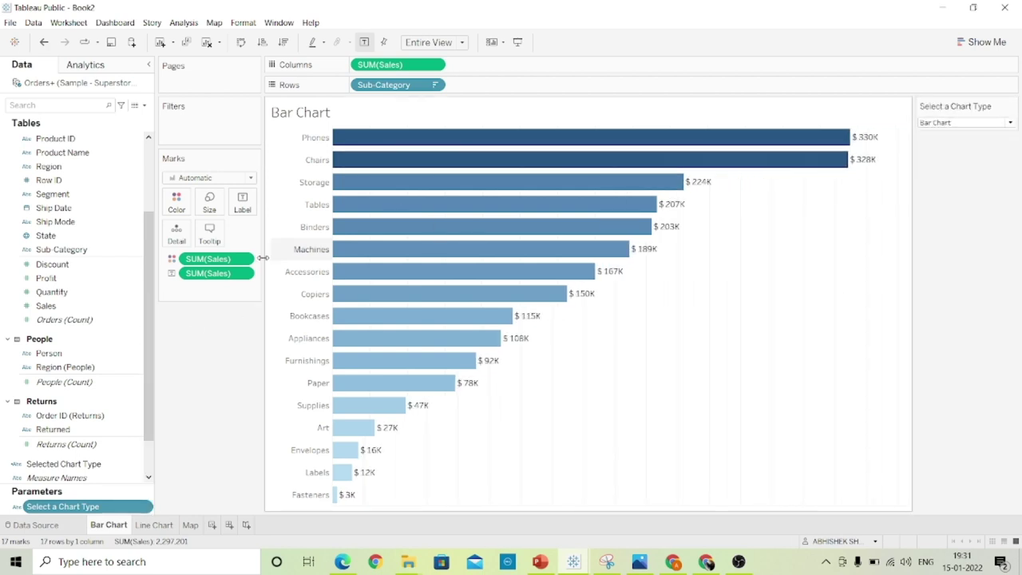
{"action": "left_click", "coordinate": [56, 466]}
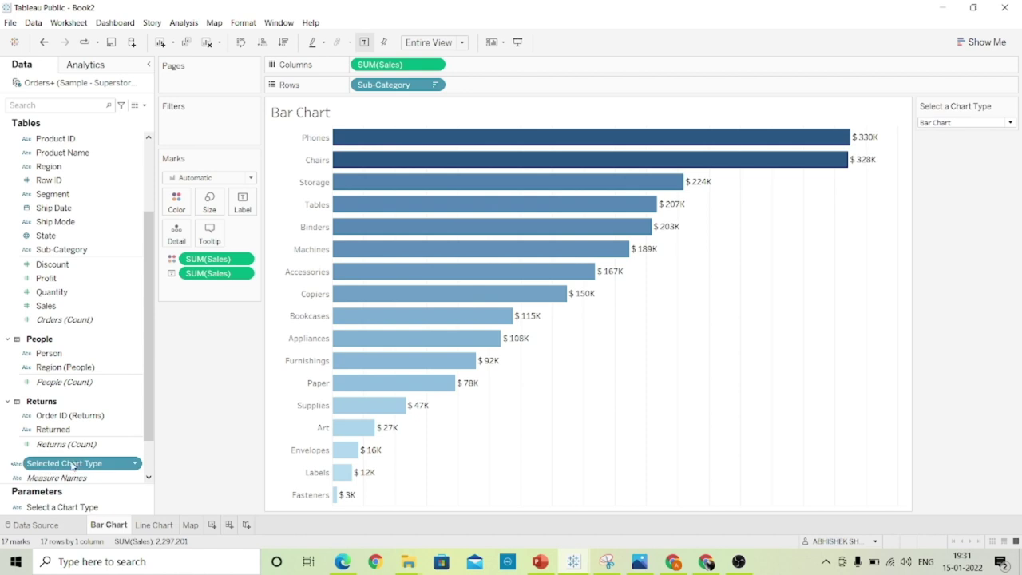
{"action": "left_click_drag", "start_coordinate": [72, 469], "coordinate": [310, 187]}
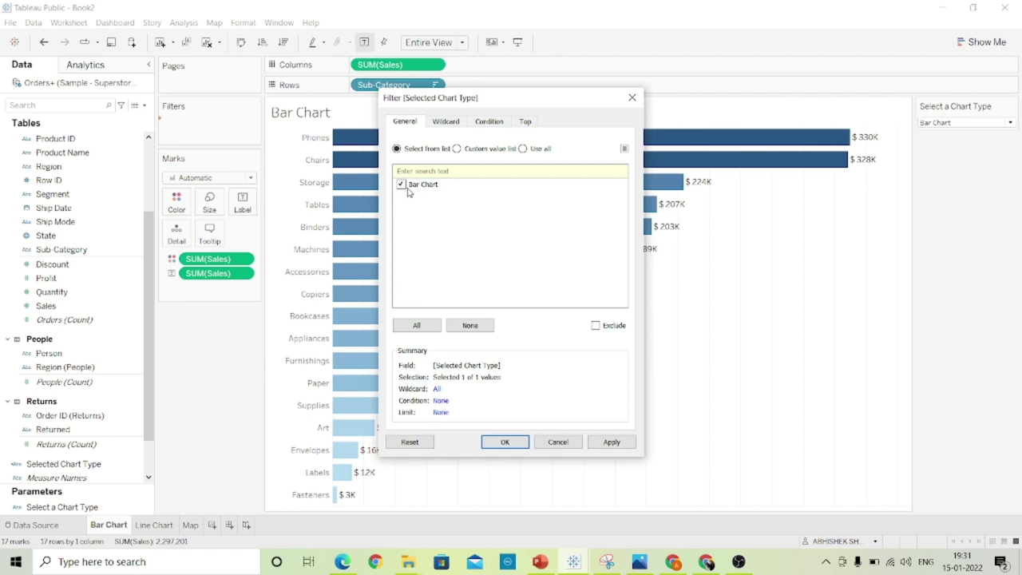
{"action": "left_click", "coordinate": [599, 444]}
{"action": "left_click", "coordinate": [503, 442]}
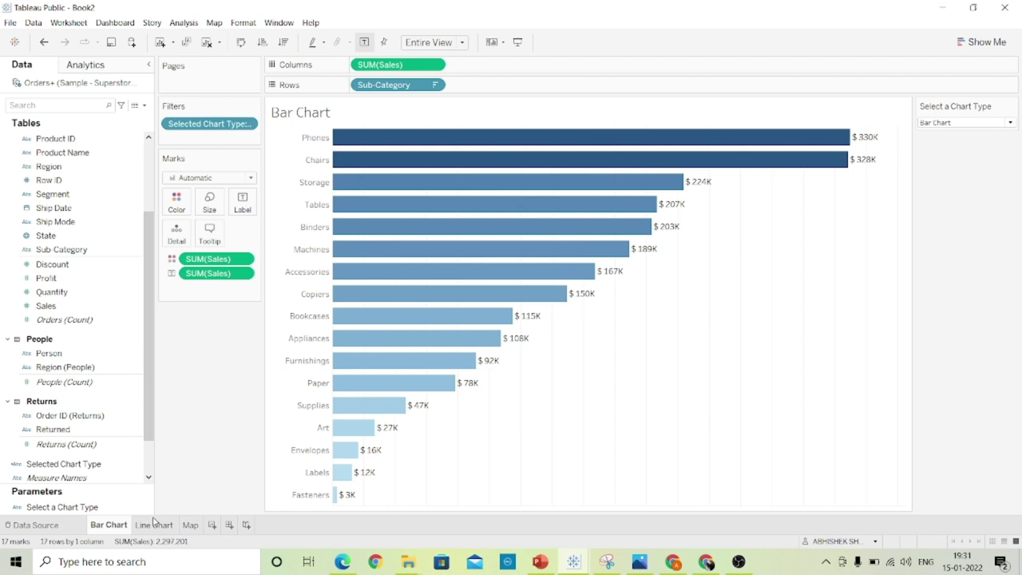
{"action": "left_click", "coordinate": [153, 525]}
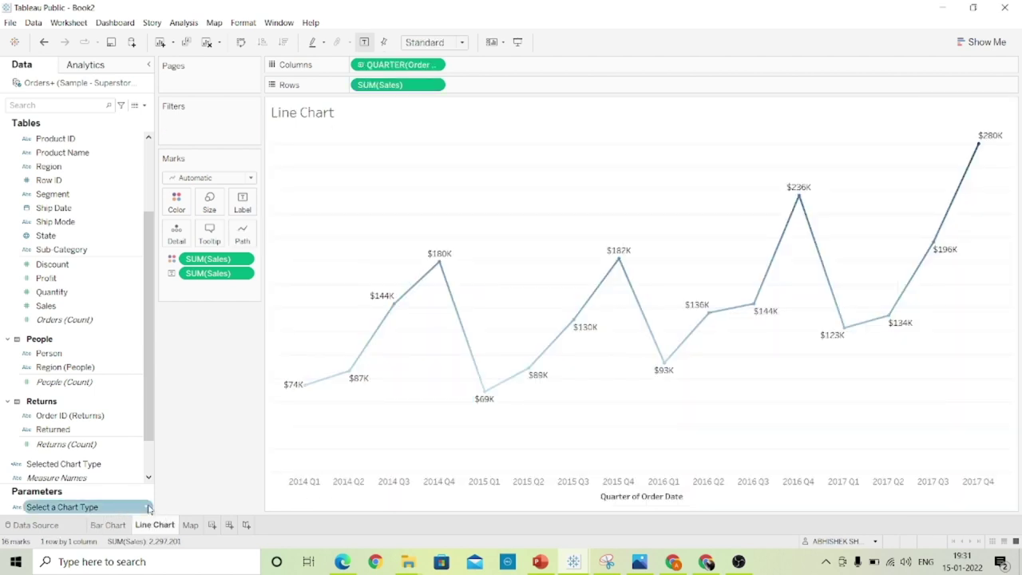
- Show the chart-type parameter on the Line Chart sheet and set it to Line Chart
{"action": "left_click", "coordinate": [149, 508]}
{"action": "left_click", "coordinate": [196, 316]}
{"action": "left_click", "coordinate": [998, 123]}
{"action": "left_click", "coordinate": [962, 146]}
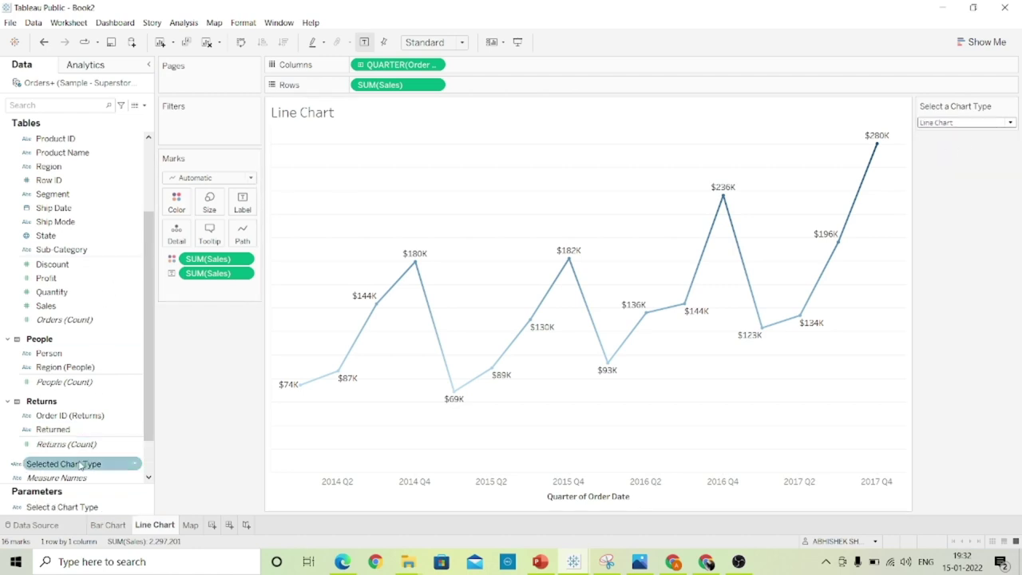
- Filter the Line Chart sheet so Selected Chart Type keeps only Line Chart
{"action": "left_click_drag", "start_coordinate": [44, 468], "coordinate": [202, 128]}
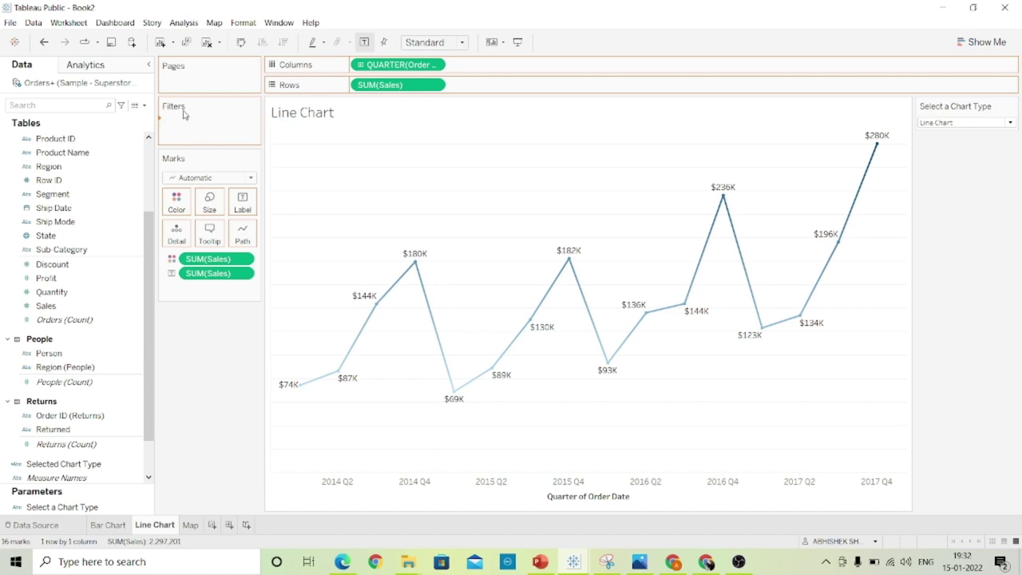
{"action": "left_click", "coordinate": [402, 184]}
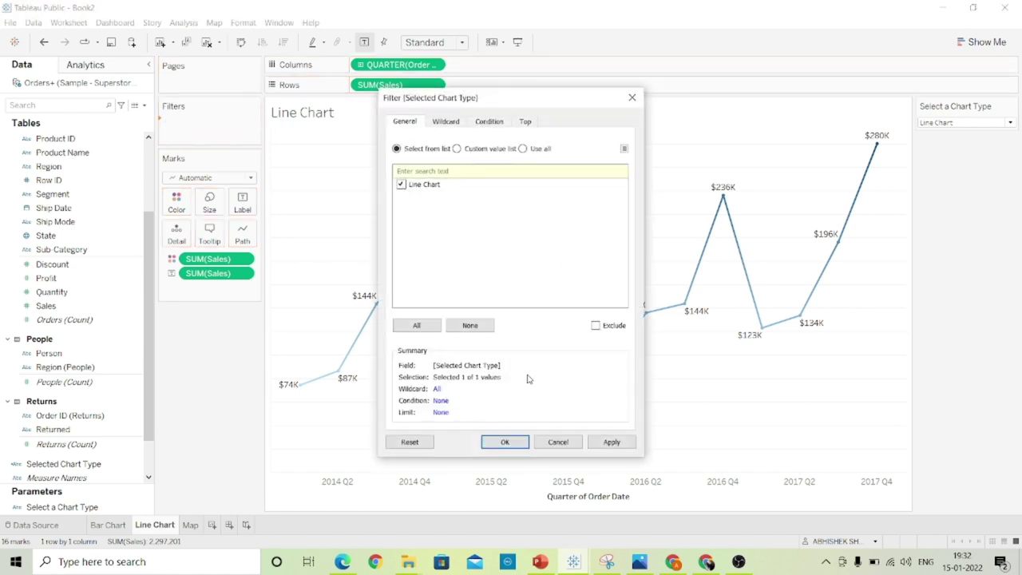
{"action": "left_click", "coordinate": [611, 442]}
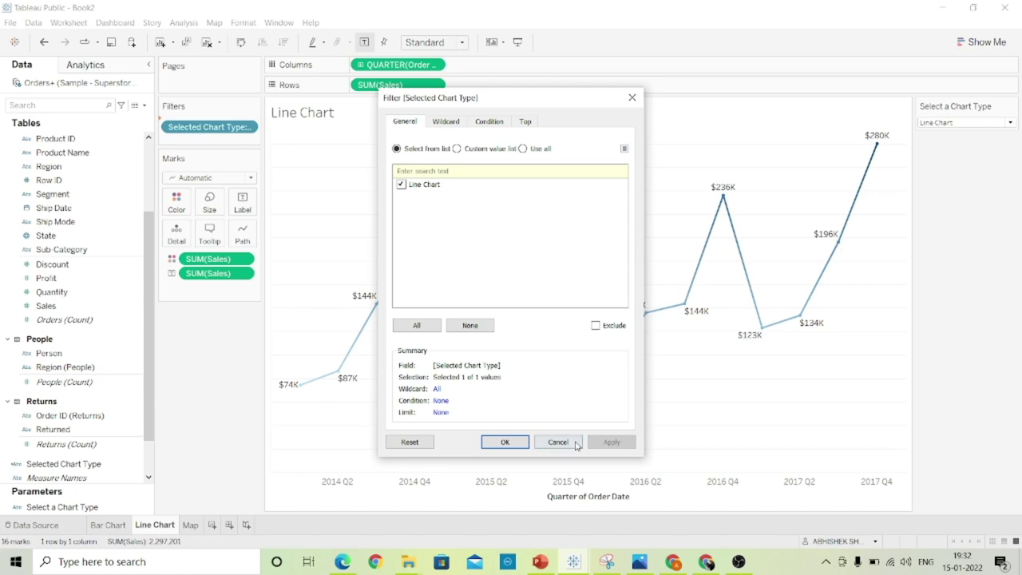
{"action": "left_click", "coordinate": [499, 442]}
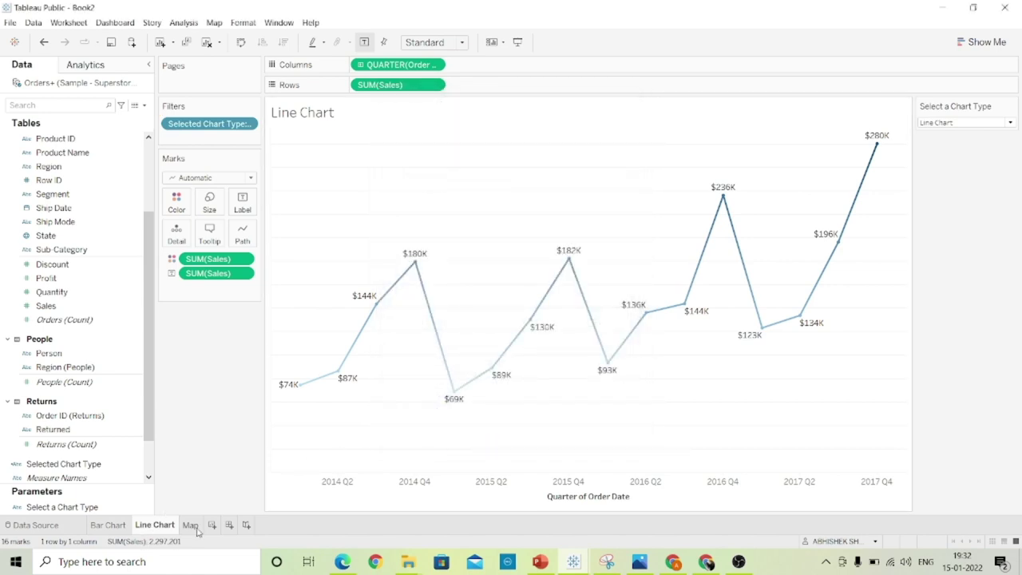
{"action": "left_click", "coordinate": [192, 526]}
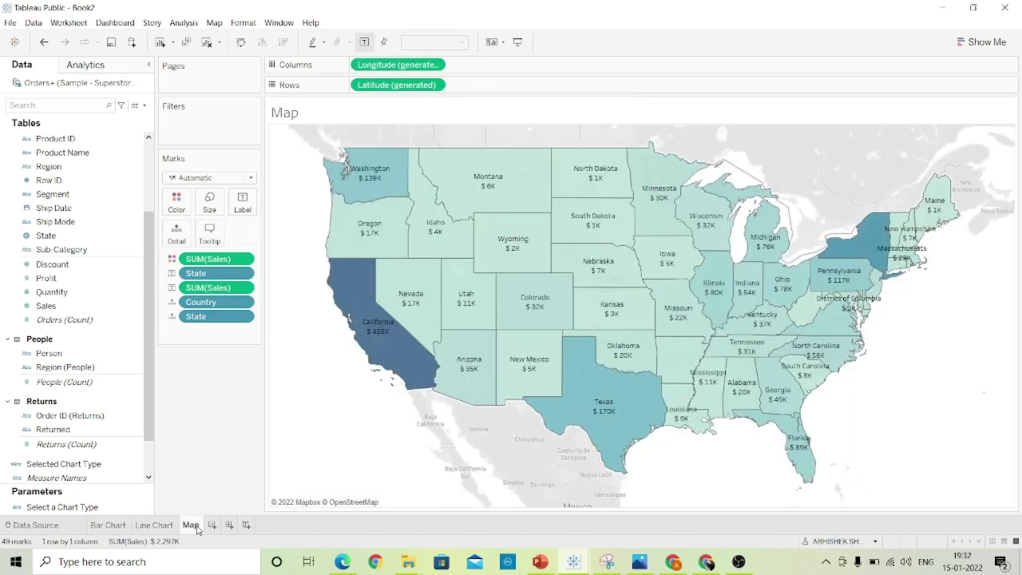
- On the Map sheet, show the parameter set to Map and filter Selected Chart Type to Map
{"action": "left_click", "coordinate": [148, 507]}
{"action": "left_click", "coordinate": [199, 318]}
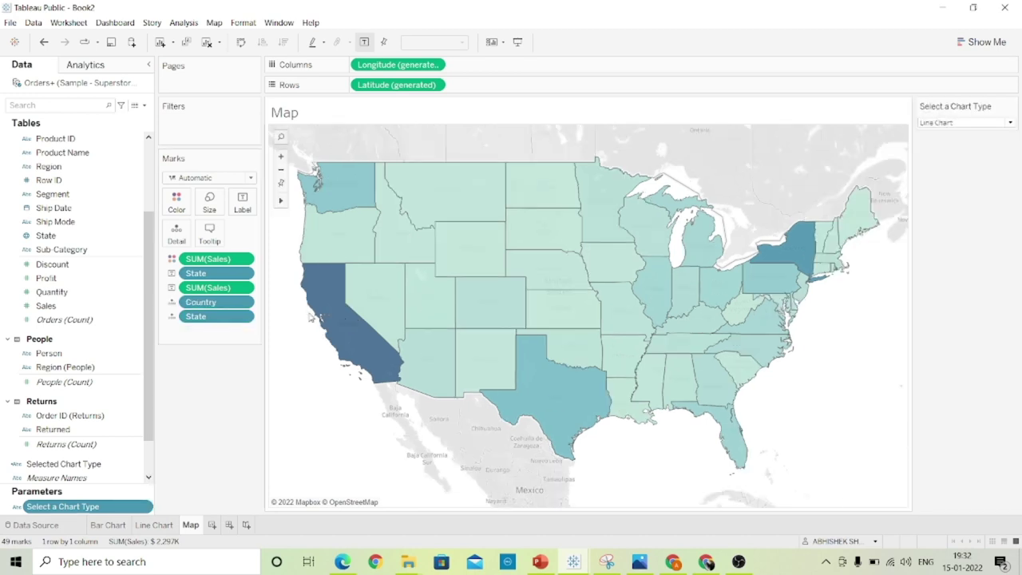
{"action": "left_click", "coordinate": [1007, 122]}
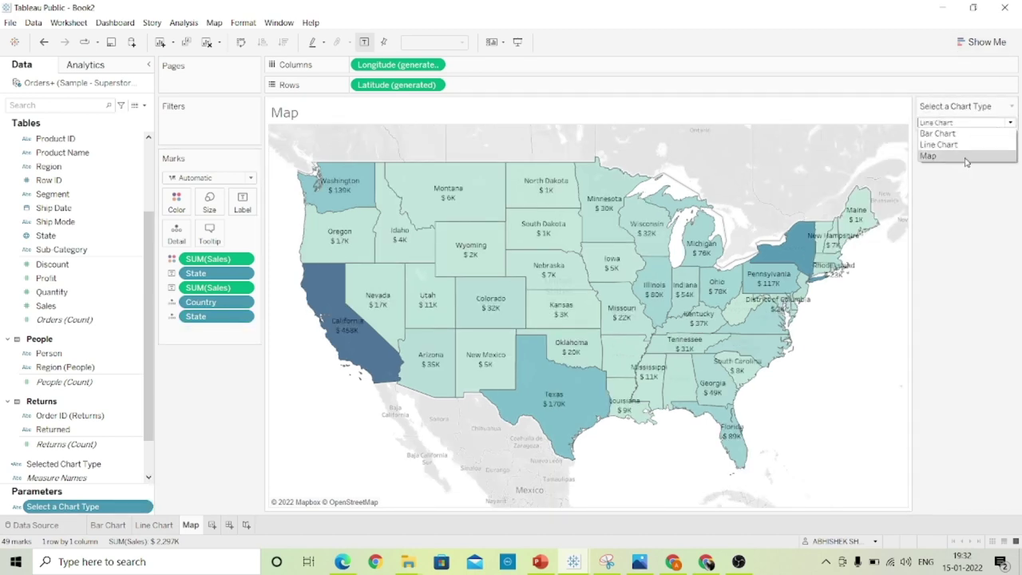
{"action": "left_click", "coordinate": [965, 157]}
{"action": "left_click", "coordinate": [49, 464]}
{"action": "left_click_drag", "start_coordinate": [50, 465], "coordinate": [215, 127]}
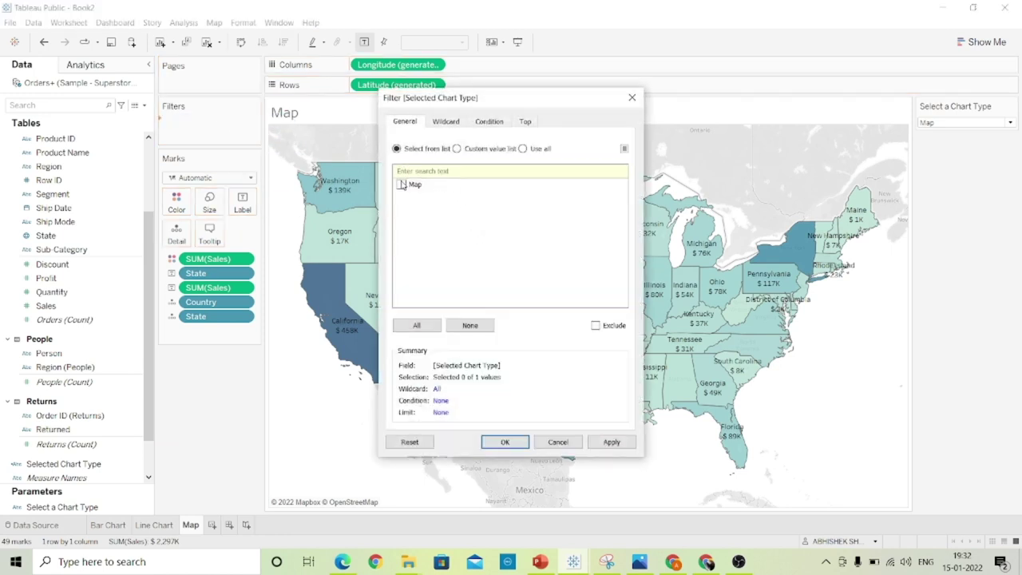
{"action": "left_click", "coordinate": [619, 444]}
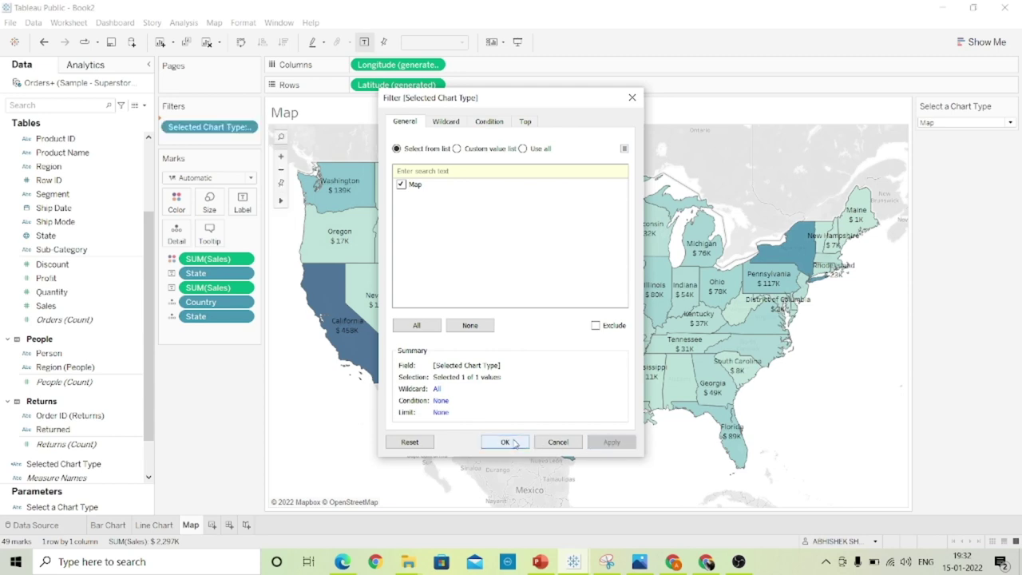
{"action": "left_click", "coordinate": [508, 441]}
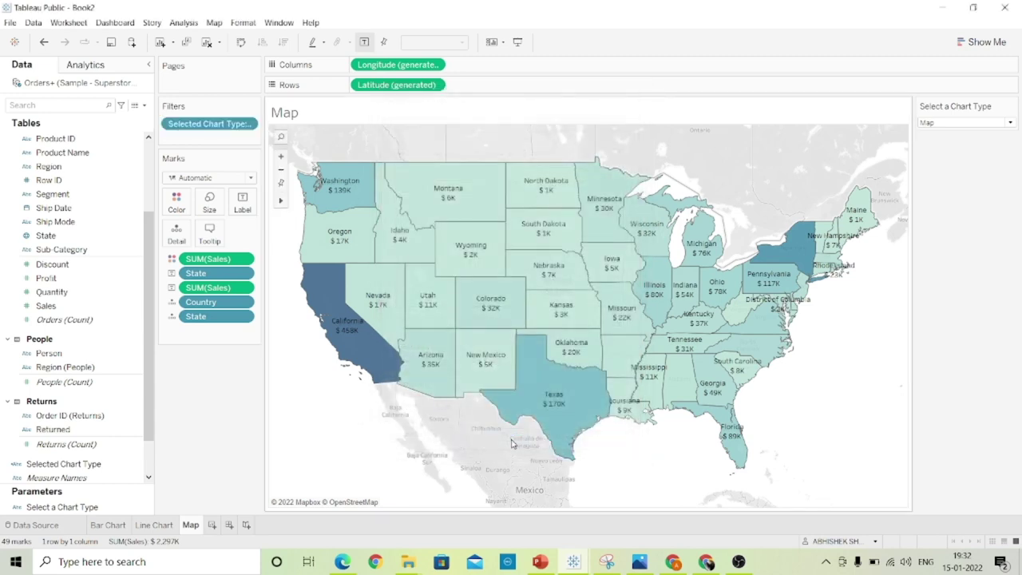
- Create a new dashboard and start renaming it to Chart Type
{"action": "left_click", "coordinate": [229, 525]}
{"action": "double_click", "coordinate": [233, 526]}
{"action": "type", "text": "Ca"}
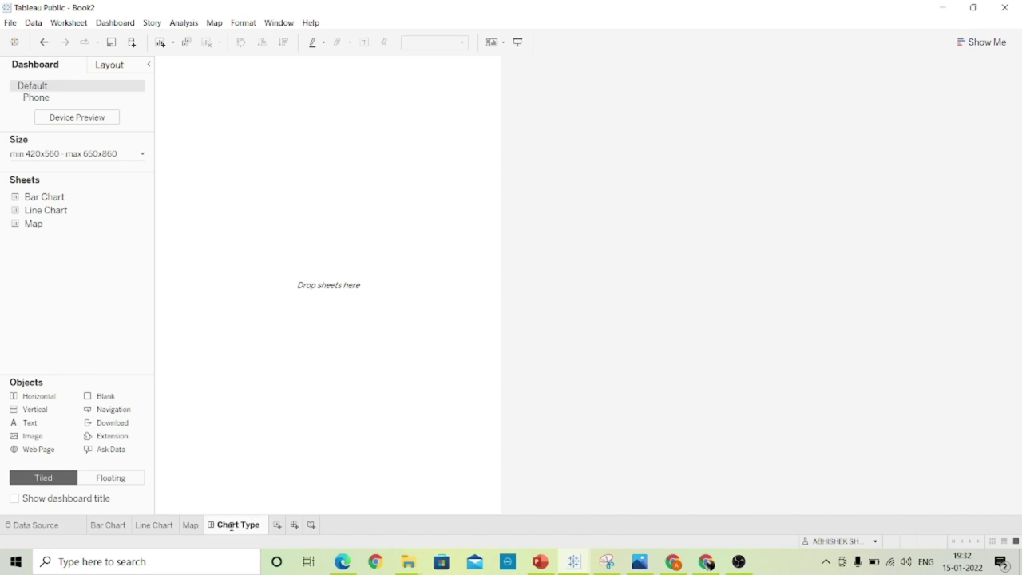
- Finish naming the dashboard Chart Type and set its size to Automatic
{"action": "left_click", "coordinate": [112, 330]}
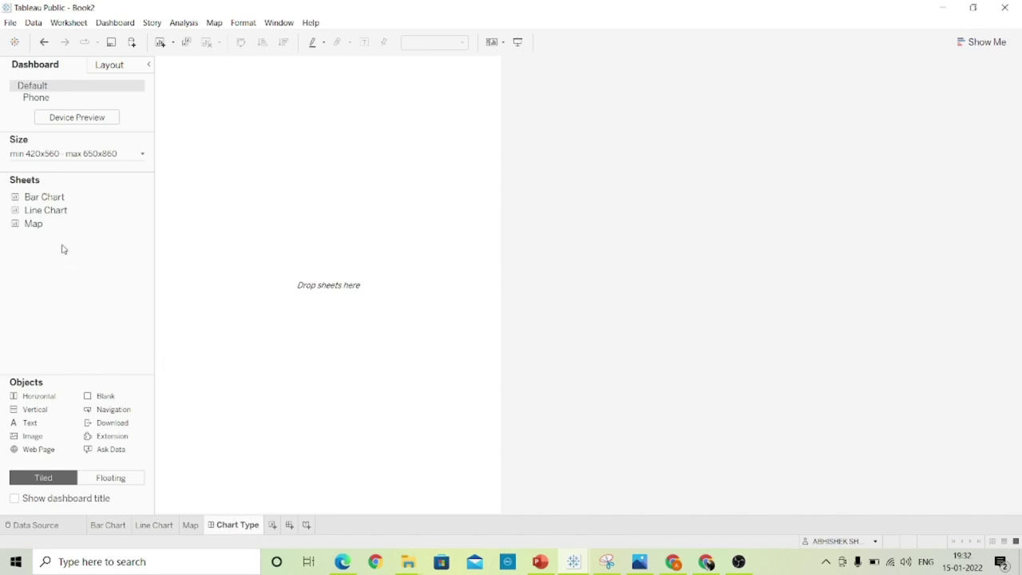
{"action": "left_click", "coordinate": [66, 156]}
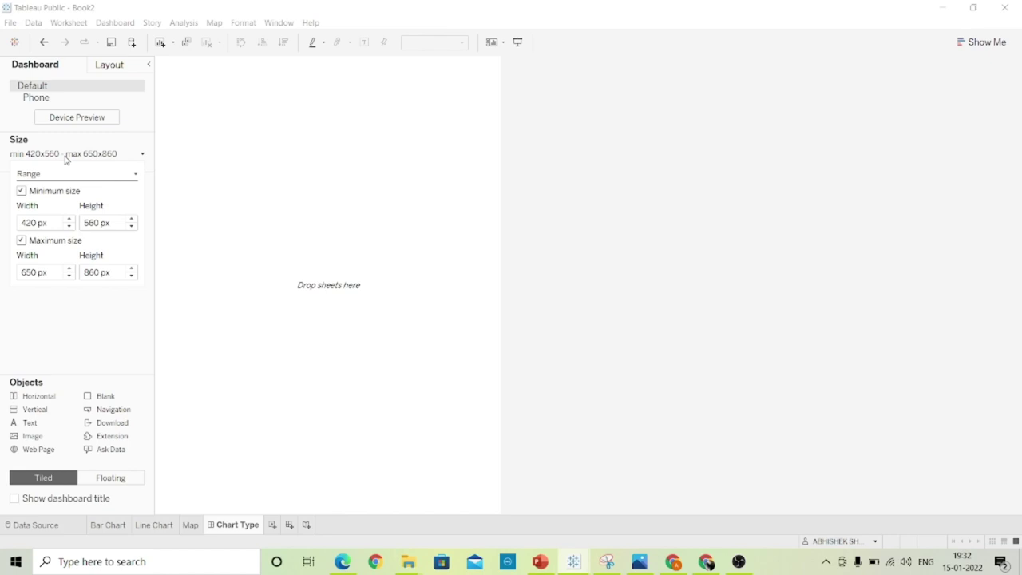
{"action": "left_click", "coordinate": [62, 176]}
{"action": "left_click", "coordinate": [56, 197]}
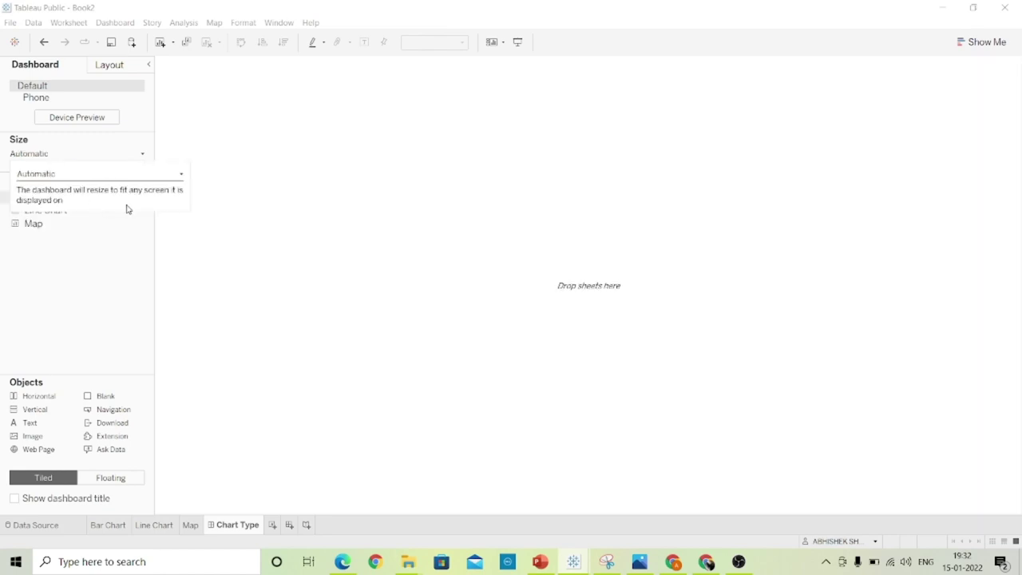
{"action": "left_click", "coordinate": [48, 277]}
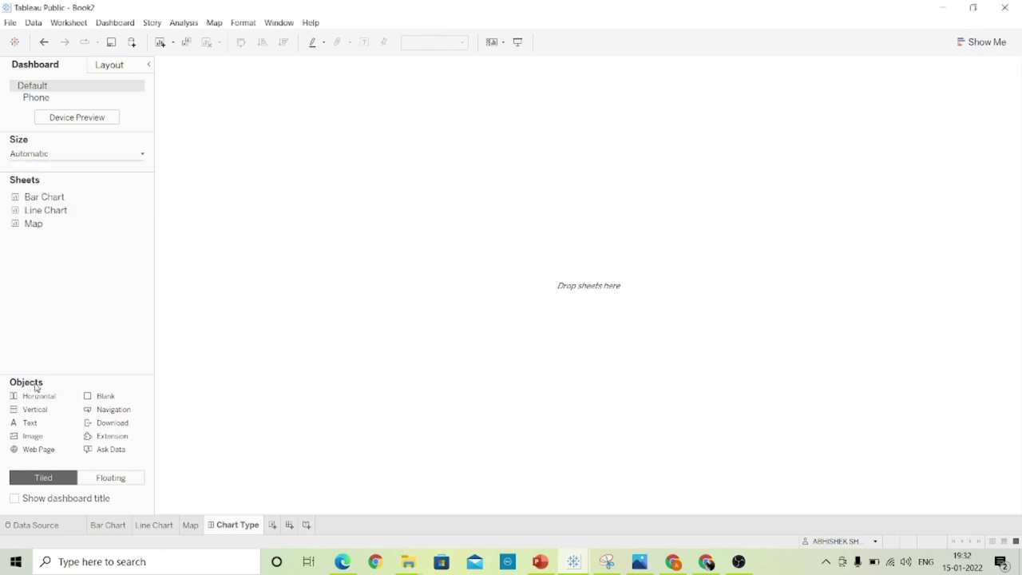
- Add a horizontal layout container and place the Bar Chart sheet inside it
{"action": "left_click_drag", "start_coordinate": [40, 401], "coordinate": [458, 265]}
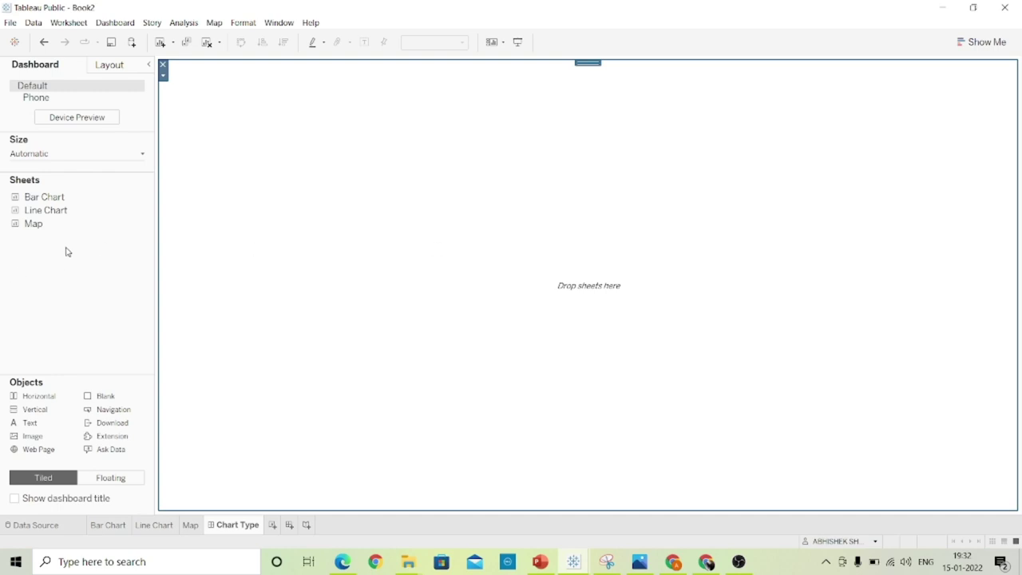
{"action": "mouse_move", "coordinate": [41, 199]}
{"action": "left_click_drag", "start_coordinate": [46, 199], "coordinate": [807, 189]}
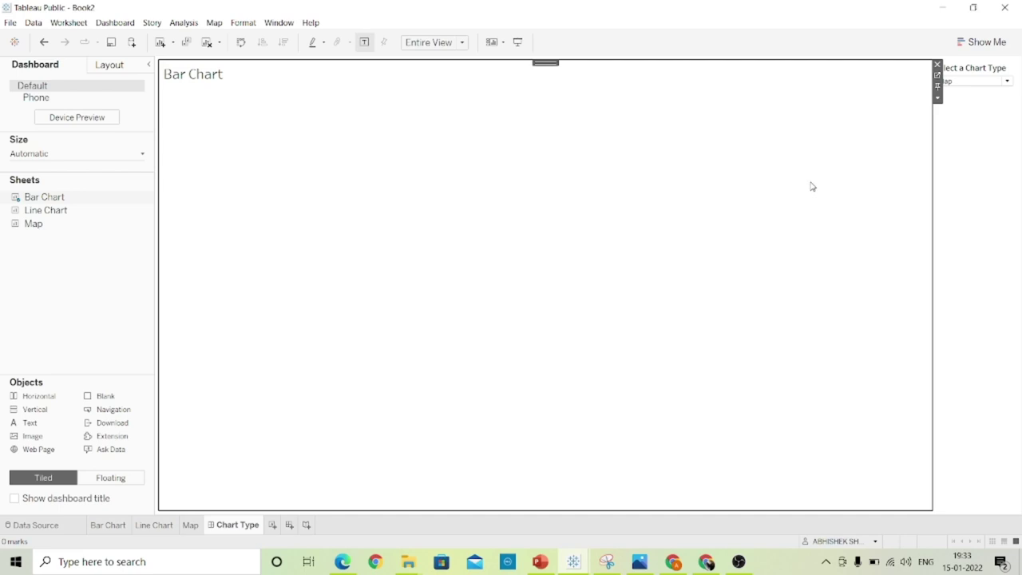
- Switch the dashboard's Select a Chart Type selector to Bar Chart so the sales bars show
{"action": "left_click", "coordinate": [938, 97]}
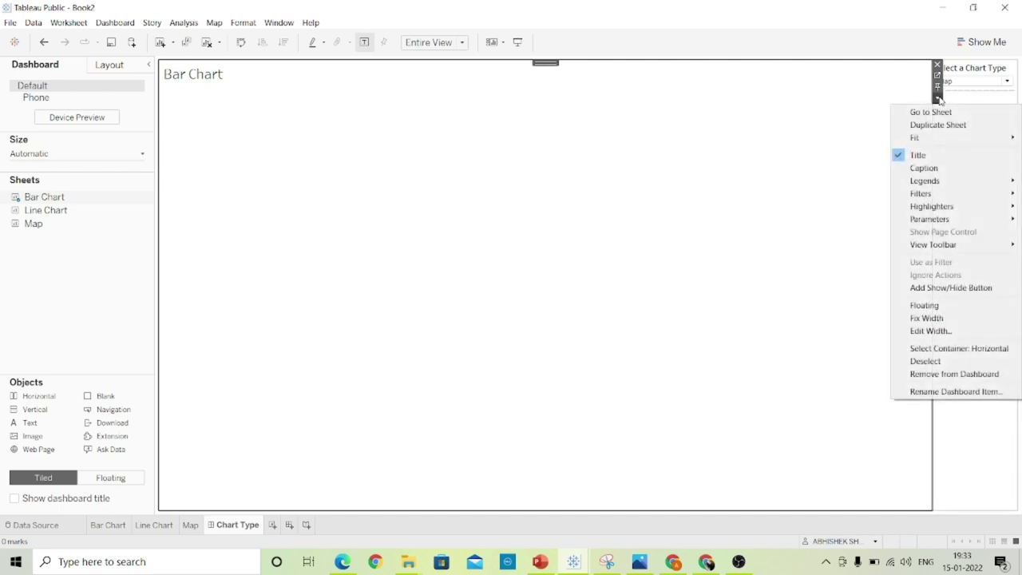
{"action": "mouse_move", "coordinate": [940, 140]}
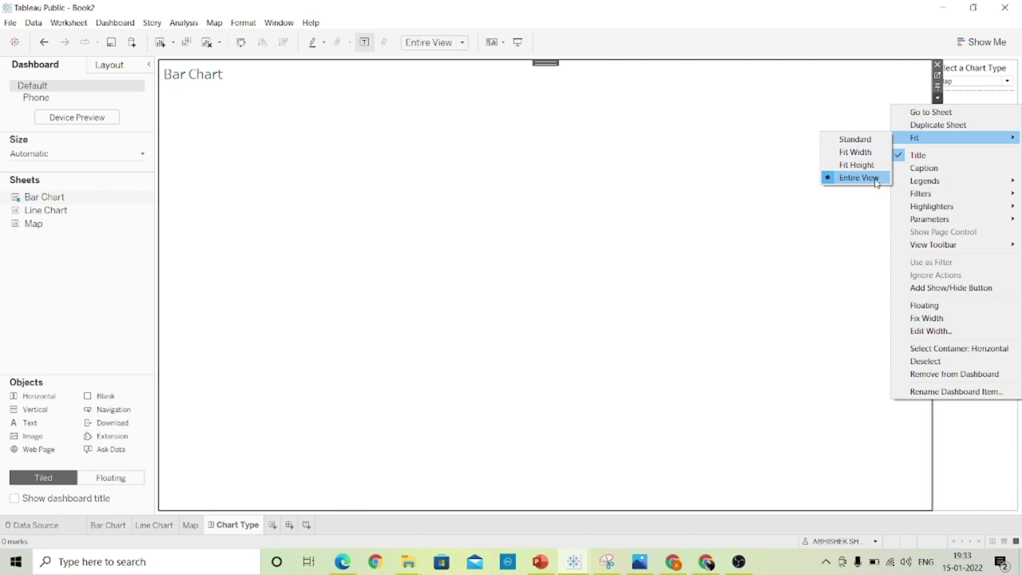
{"action": "left_click", "coordinate": [980, 102]}
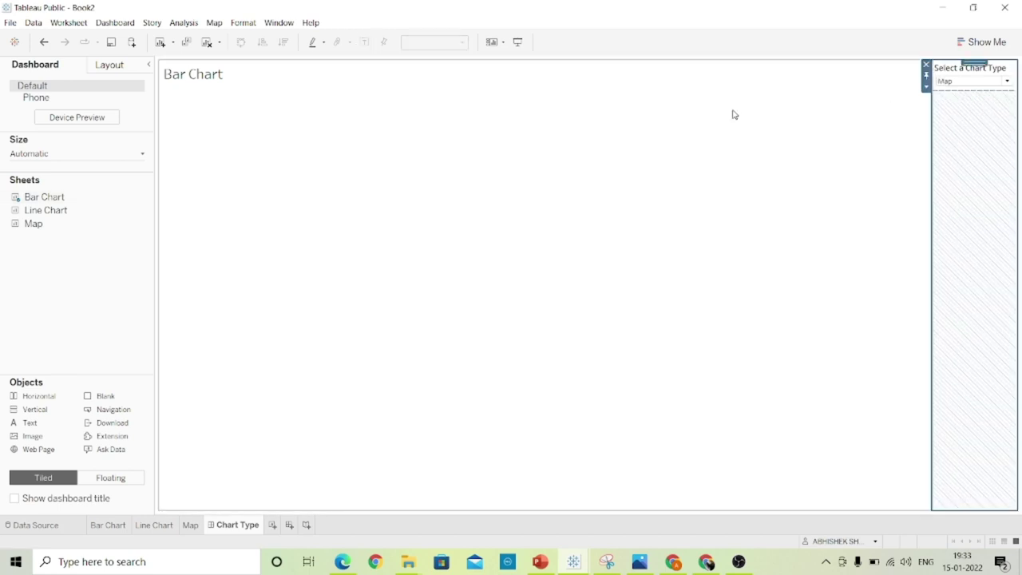
{"action": "left_click", "coordinate": [735, 116]}
{"action": "left_click", "coordinate": [975, 82]}
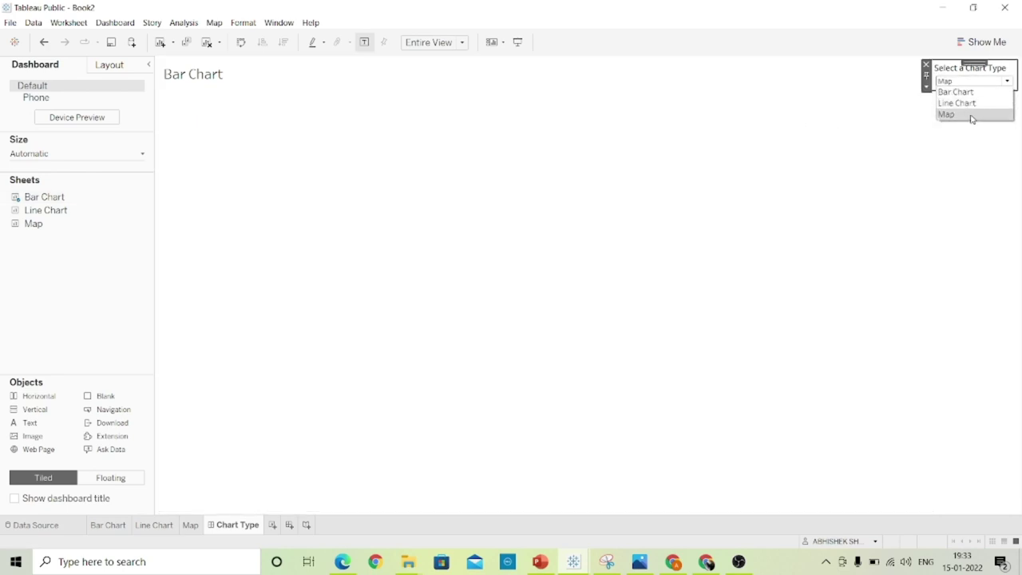
{"action": "left_click", "coordinate": [968, 92]}
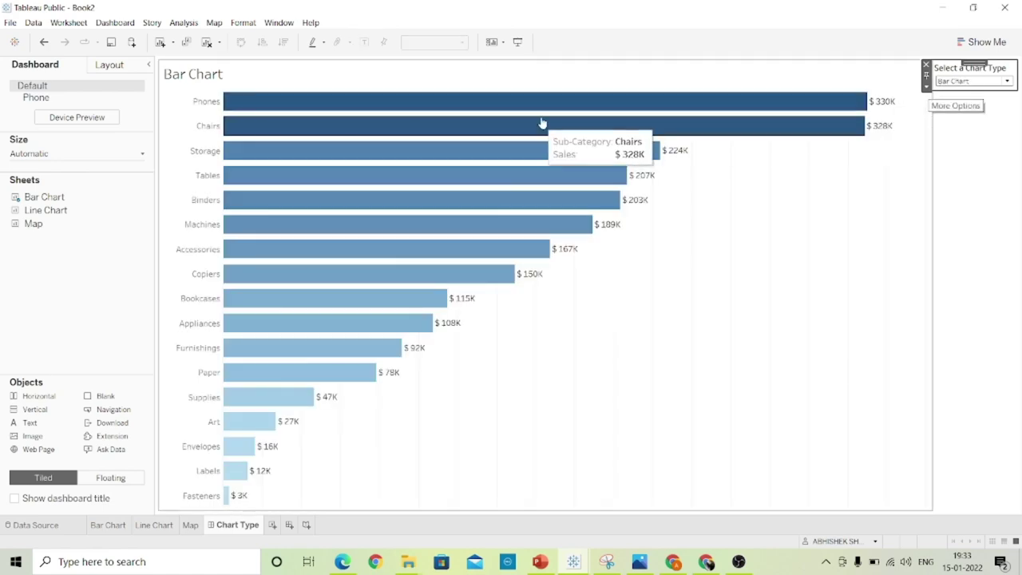
- Add the Line Chart and Map sheets beside the bar chart and choose Map in the selector
{"action": "left_click", "coordinate": [47, 214]}
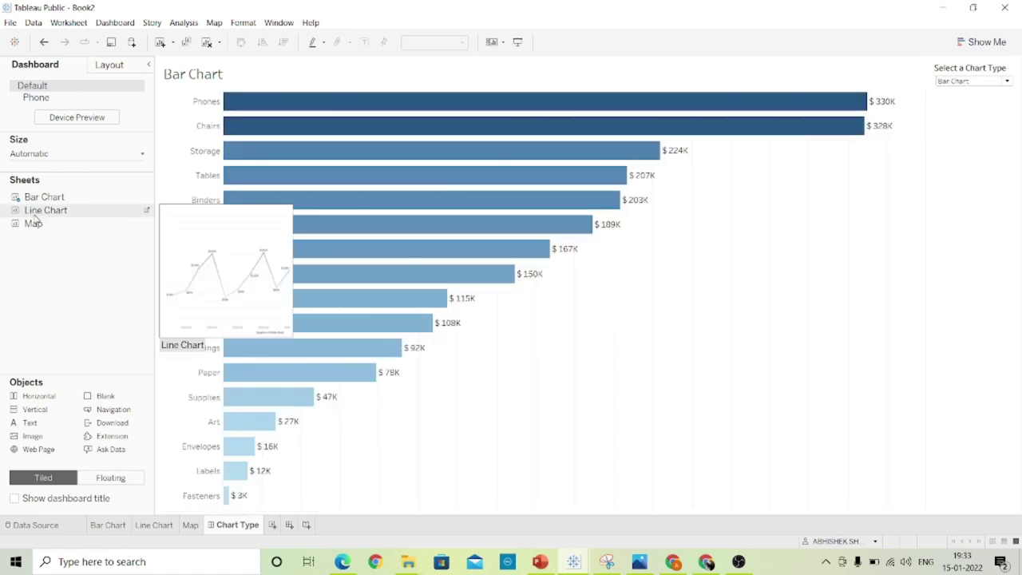
{"action": "left_click", "coordinate": [659, 231]}
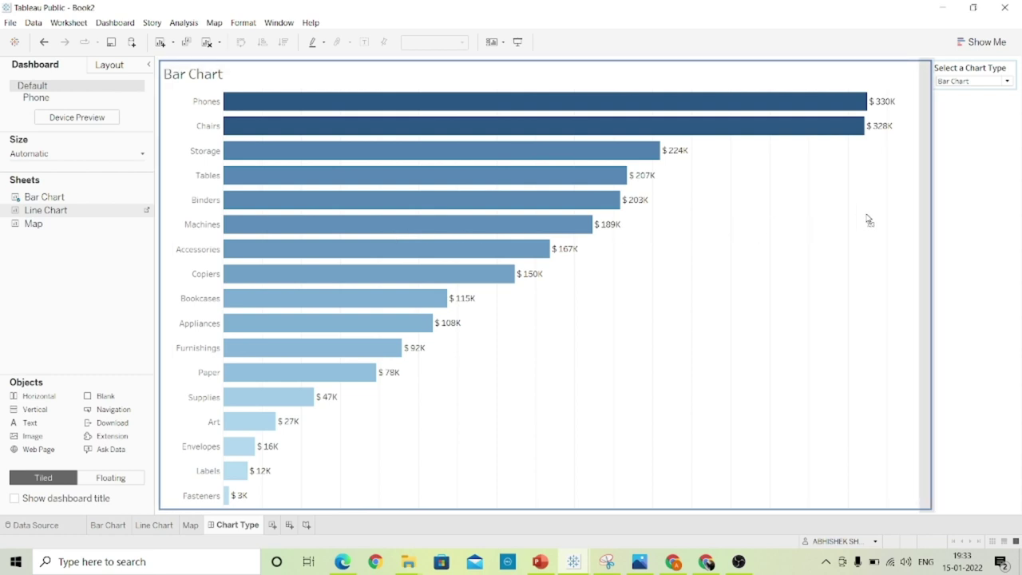
{"action": "left_click_drag", "start_coordinate": [916, 220], "coordinate": [917, 221]}
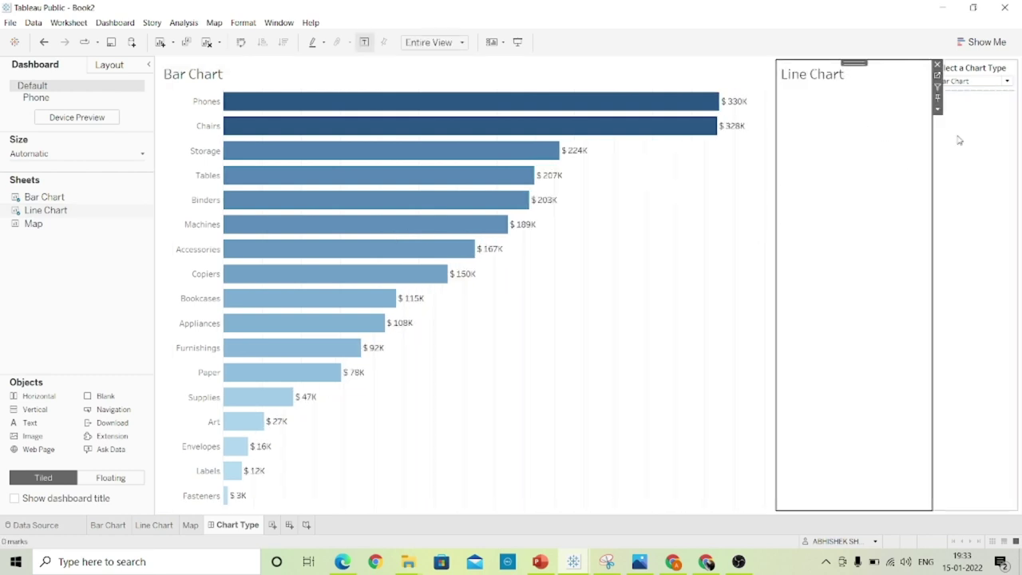
{"action": "left_click", "coordinate": [978, 81]}
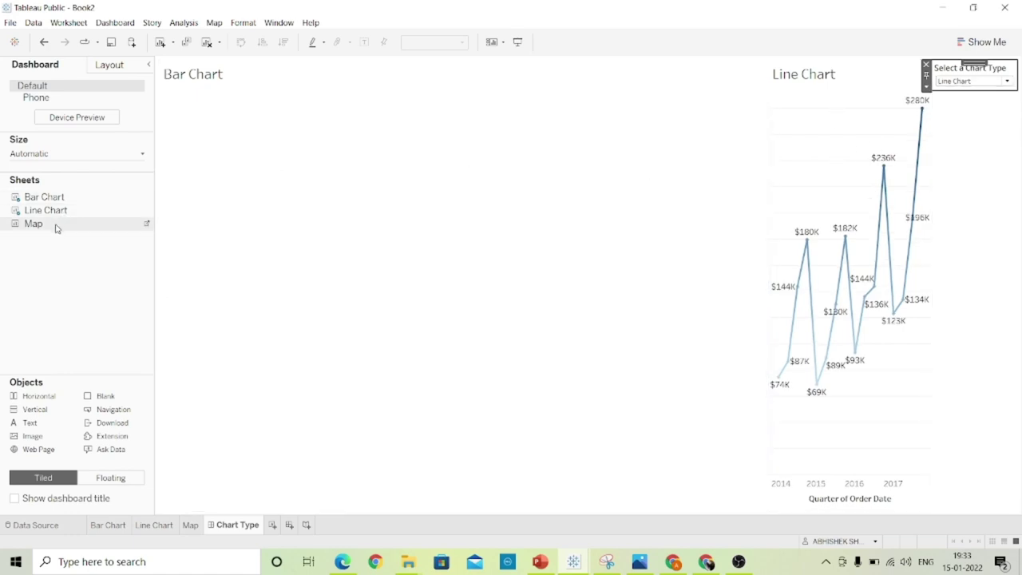
{"action": "left_click_drag", "start_coordinate": [42, 226], "coordinate": [921, 209]}
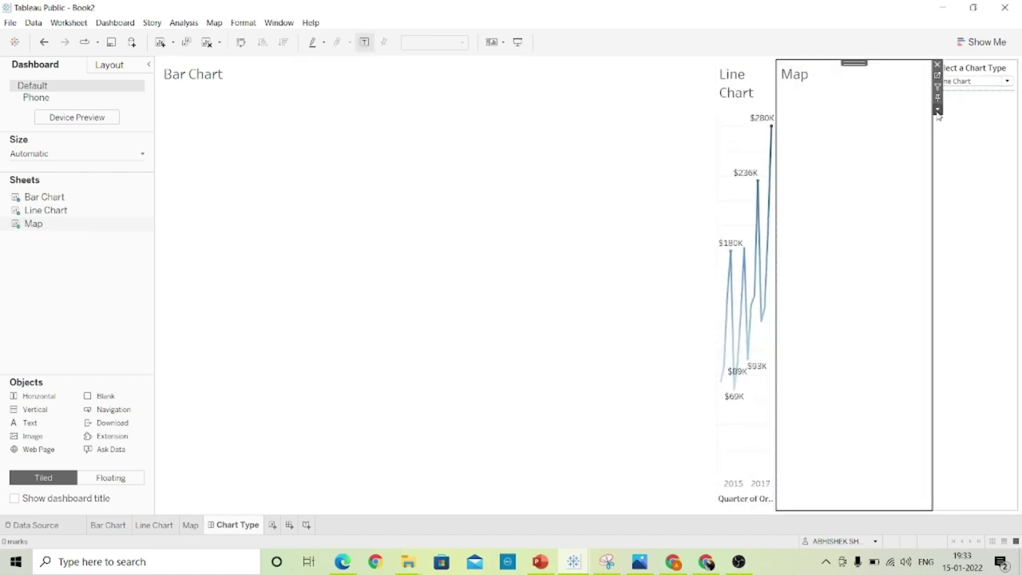
{"action": "left_click", "coordinate": [962, 99]}
{"action": "left_click", "coordinate": [962, 123]}
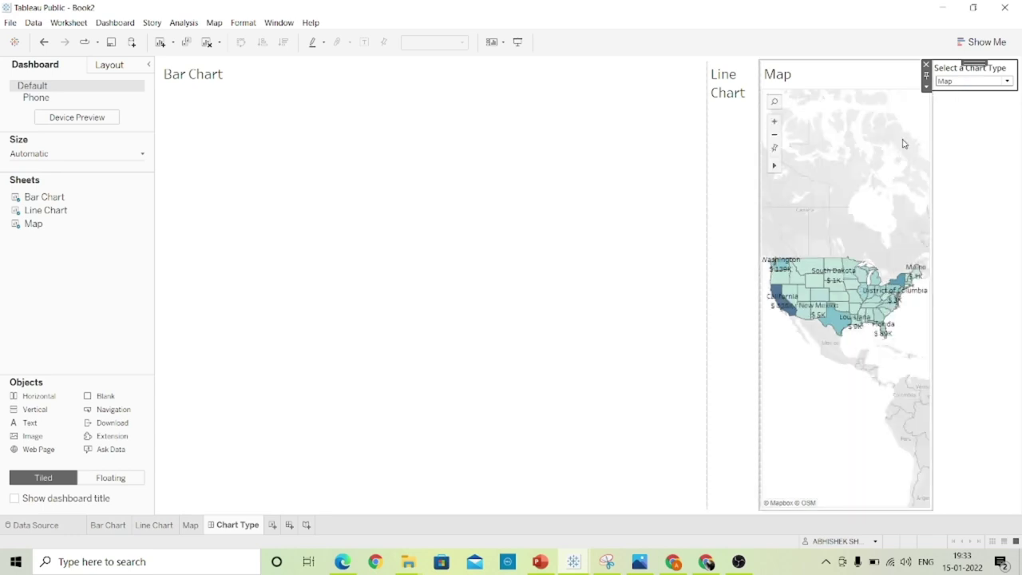
{"action": "left_click", "coordinate": [926, 86]}
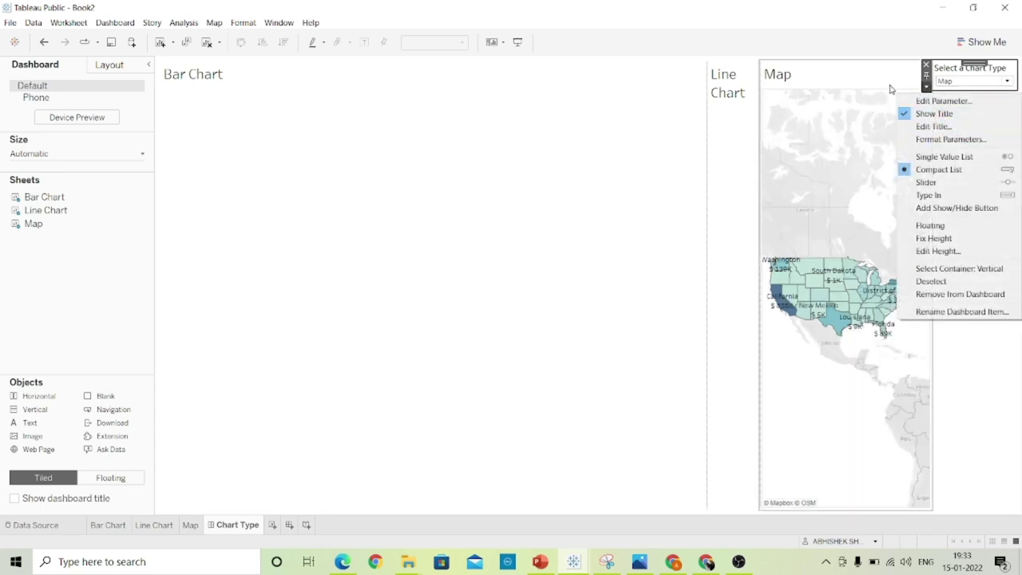
- Hide the Map, Line Chart and Bar Chart sheet titles on the Chart Type dashboard
{"action": "left_click", "coordinate": [738, 79]}
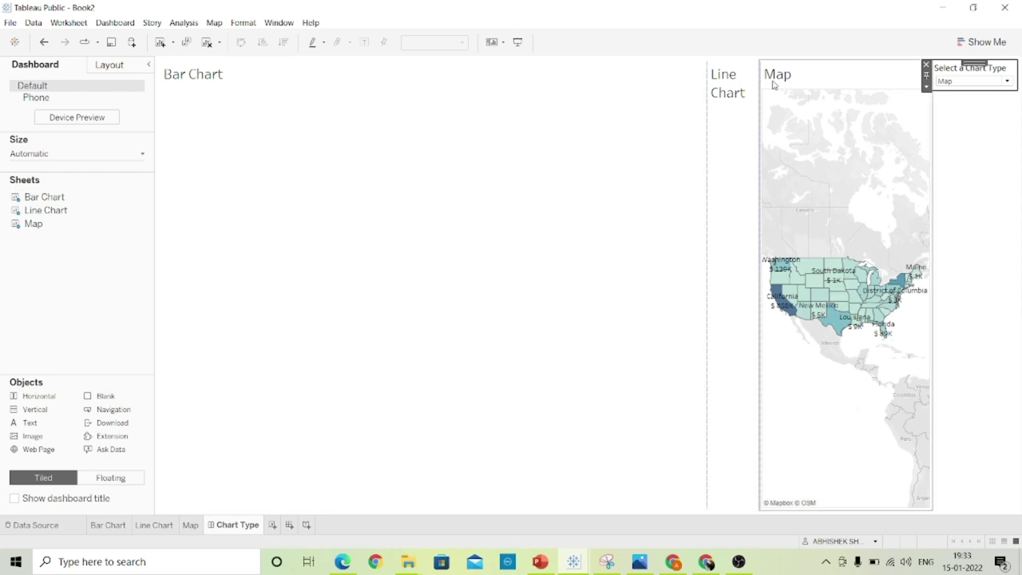
{"action": "left_click", "coordinate": [909, 80]}
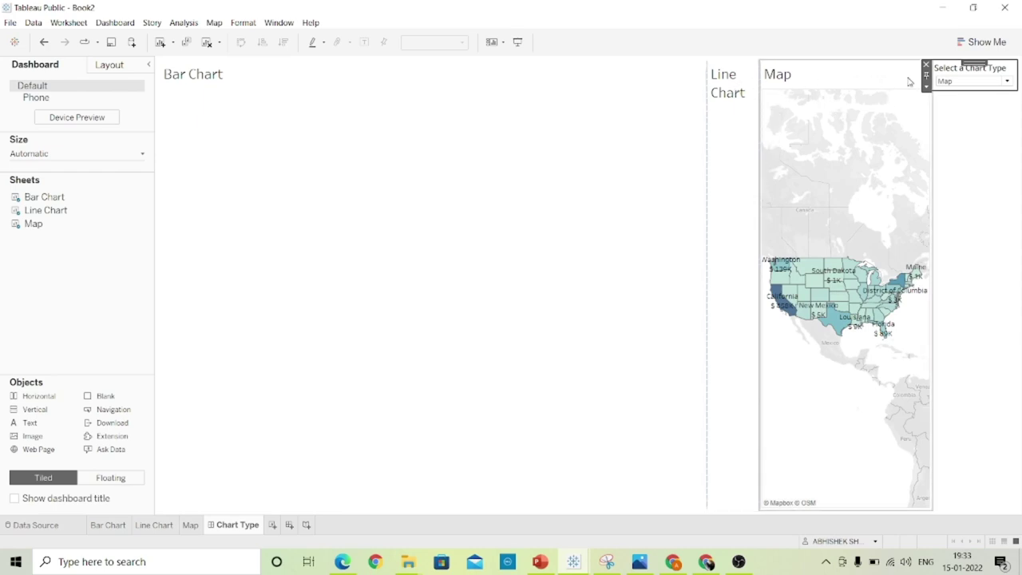
{"action": "right_click", "coordinate": [787, 76]}
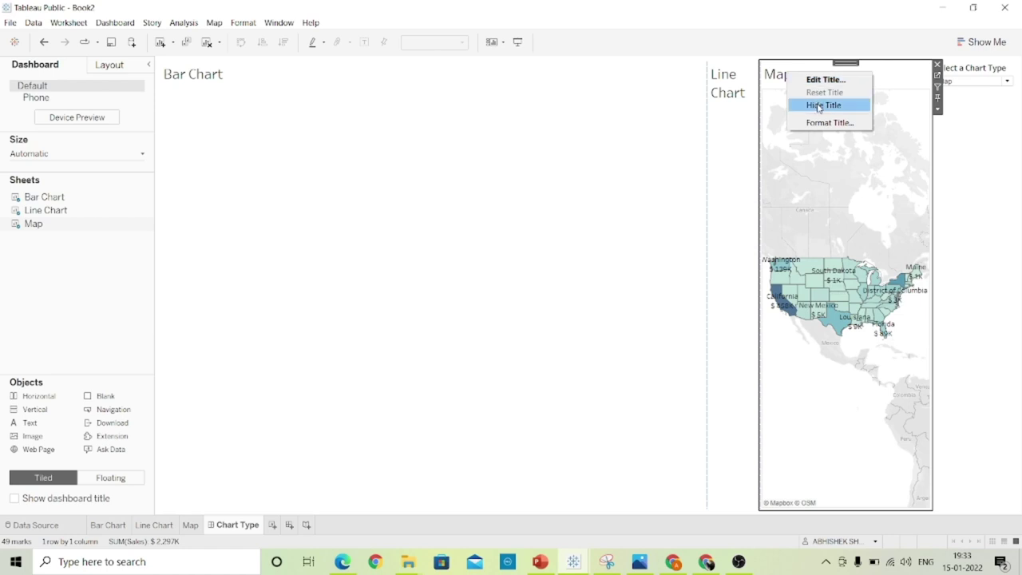
{"action": "left_click", "coordinate": [818, 106]}
{"action": "left_click", "coordinate": [725, 80]}
{"action": "right_click", "coordinate": [725, 76]}
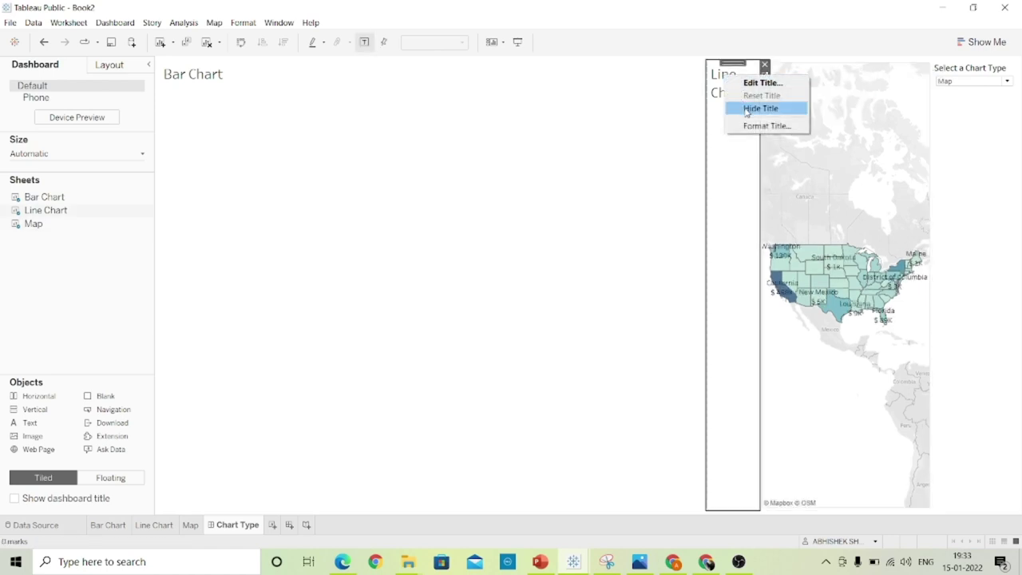
{"action": "left_click", "coordinate": [748, 109]}
{"action": "right_click", "coordinate": [213, 80]}
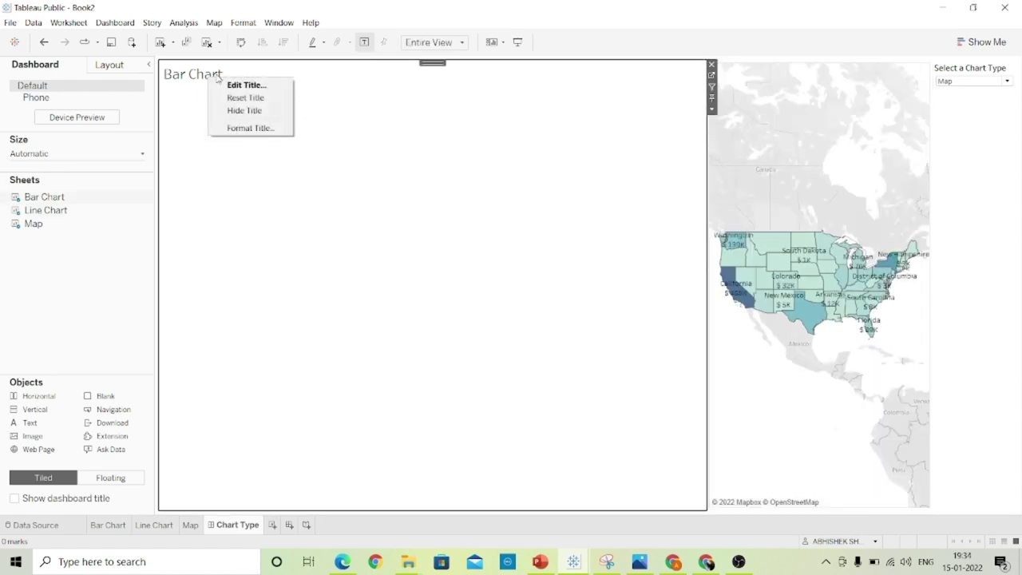
{"action": "left_click", "coordinate": [239, 111]}
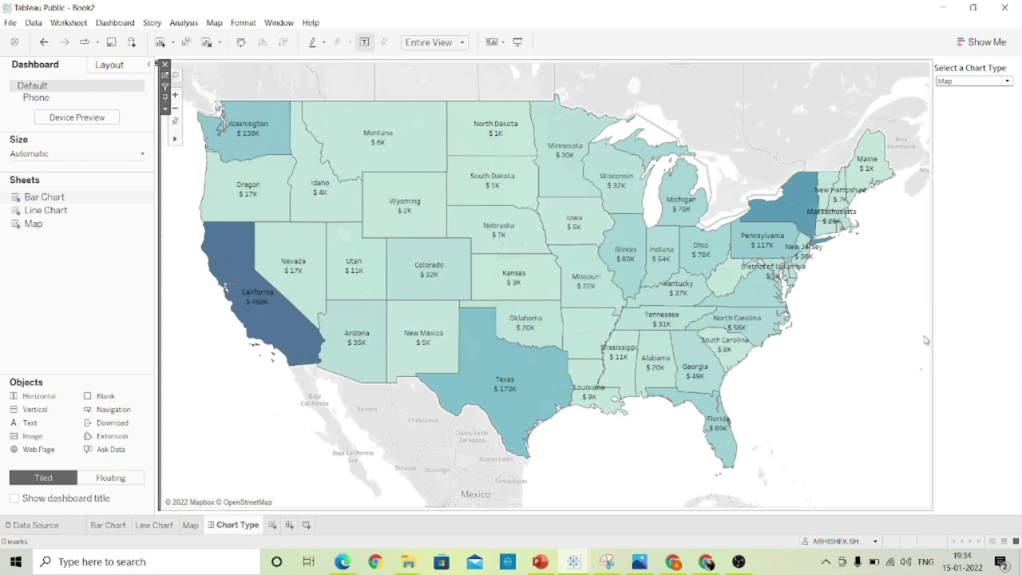
{"action": "left_click", "coordinate": [953, 361]}
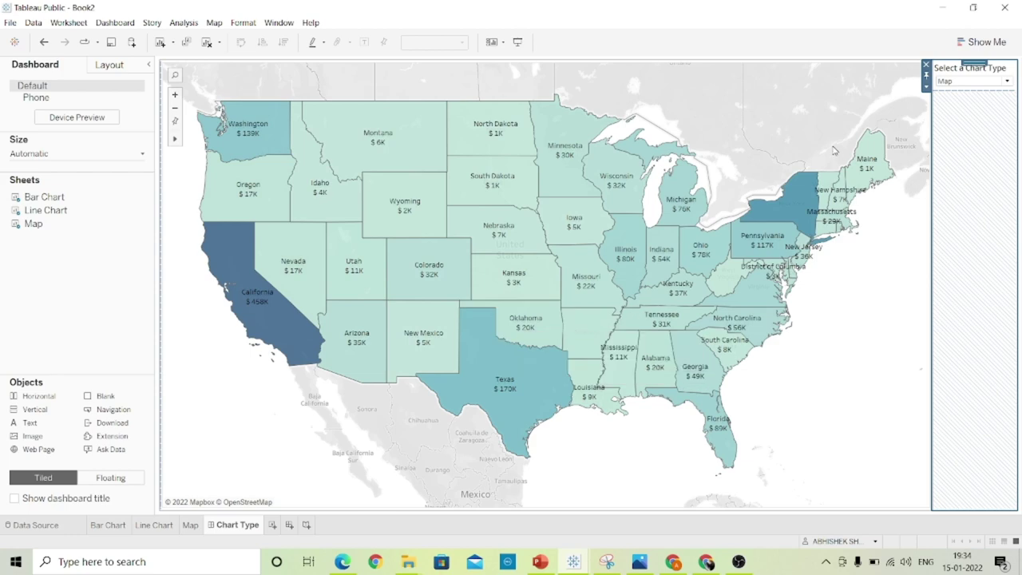
{"action": "left_click", "coordinate": [518, 44]}
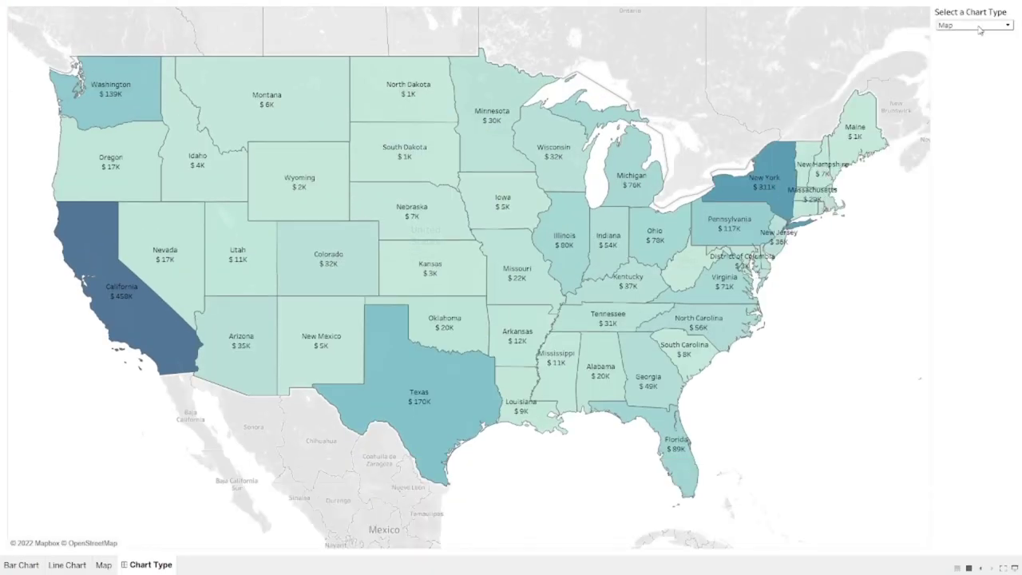
{"action": "left_click", "coordinate": [992, 28]}
{"action": "left_click", "coordinate": [979, 36]}
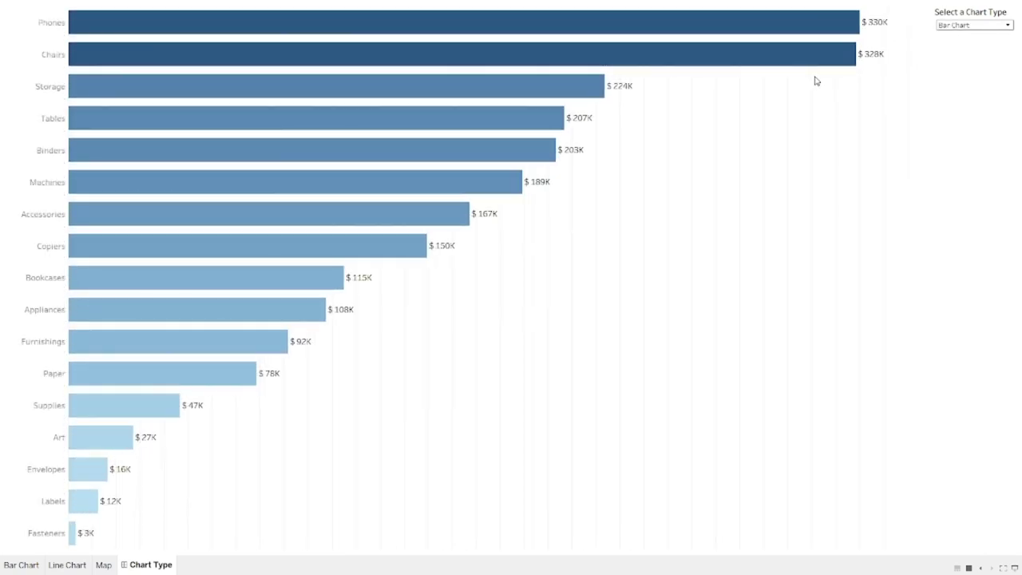
{"action": "left_click", "coordinate": [1008, 23]}
{"action": "left_click", "coordinate": [985, 46]}
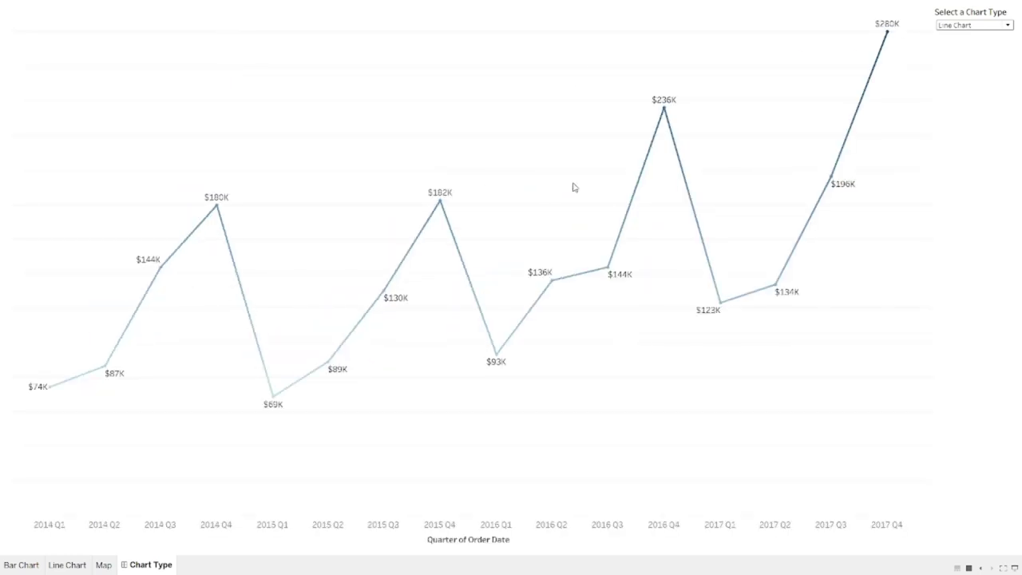
{"action": "left_click", "coordinate": [951, 27]}
{"action": "left_click", "coordinate": [958, 45]}
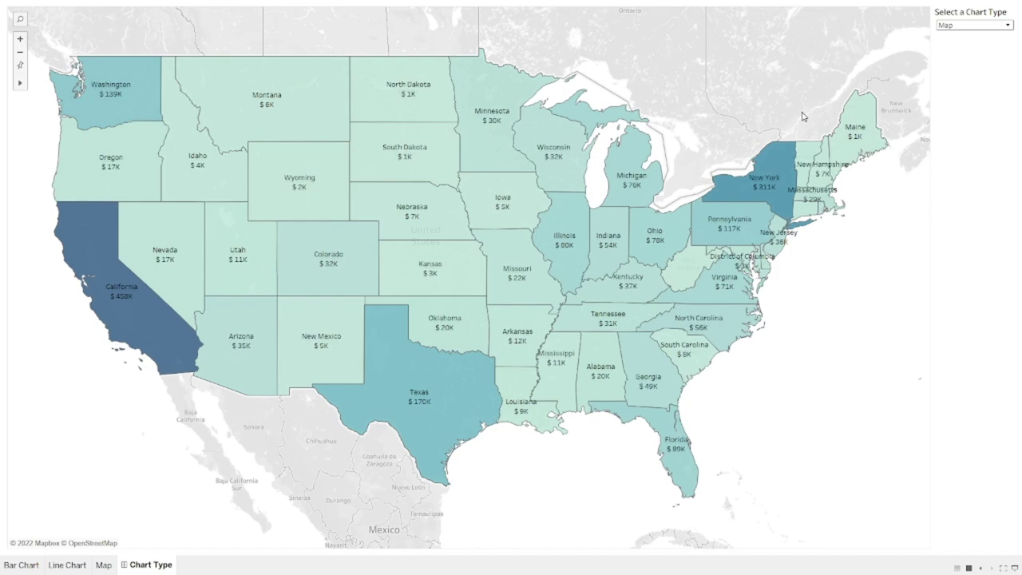
{"action": "key", "text": "Escape"}
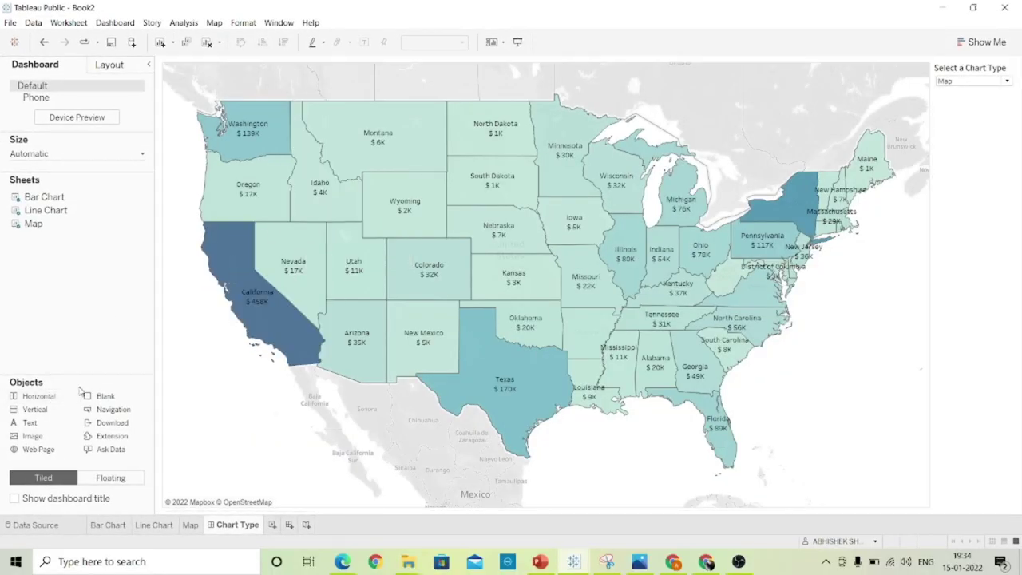
- Add a bold, black, 15-pt 'Select a Chart Type' text heading in a thin top strip
{"action": "left_click_drag", "start_coordinate": [35, 409], "coordinate": [225, 72]}
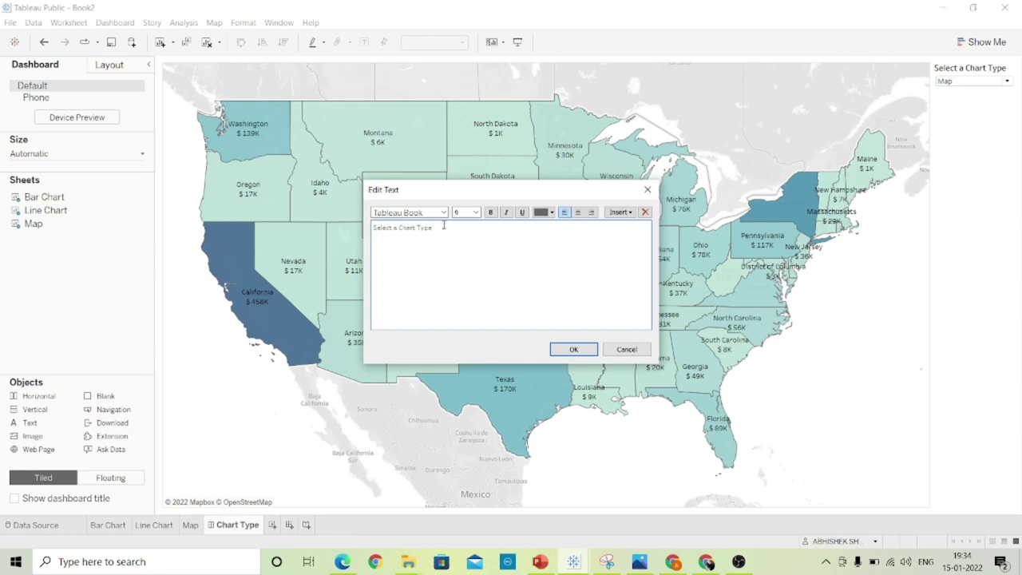
{"action": "left_click_drag", "start_coordinate": [444, 226], "coordinate": [340, 228]}
{"action": "left_click", "coordinate": [476, 213]}
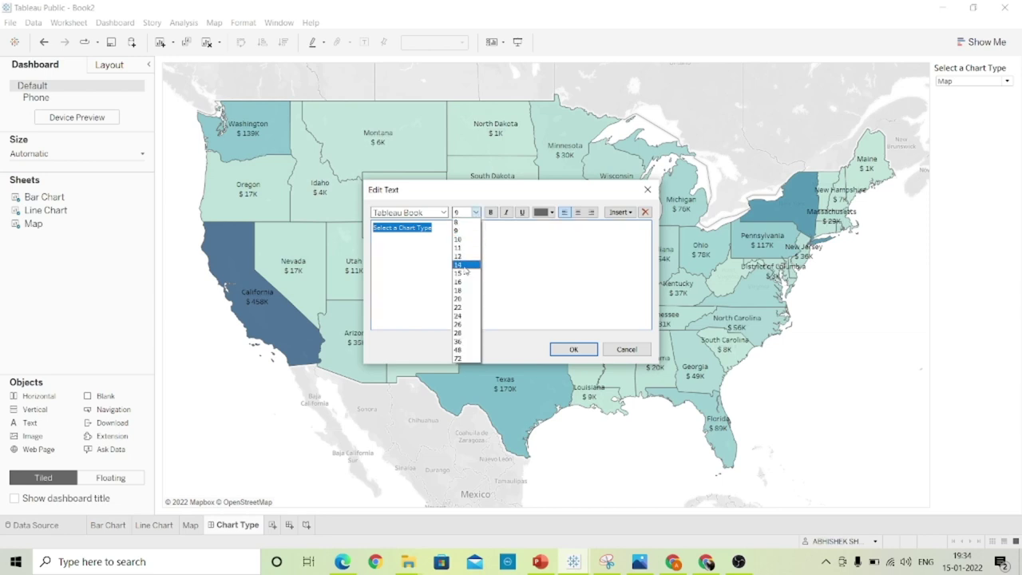
{"action": "left_click", "coordinate": [465, 275]}
{"action": "left_click", "coordinate": [540, 216]}
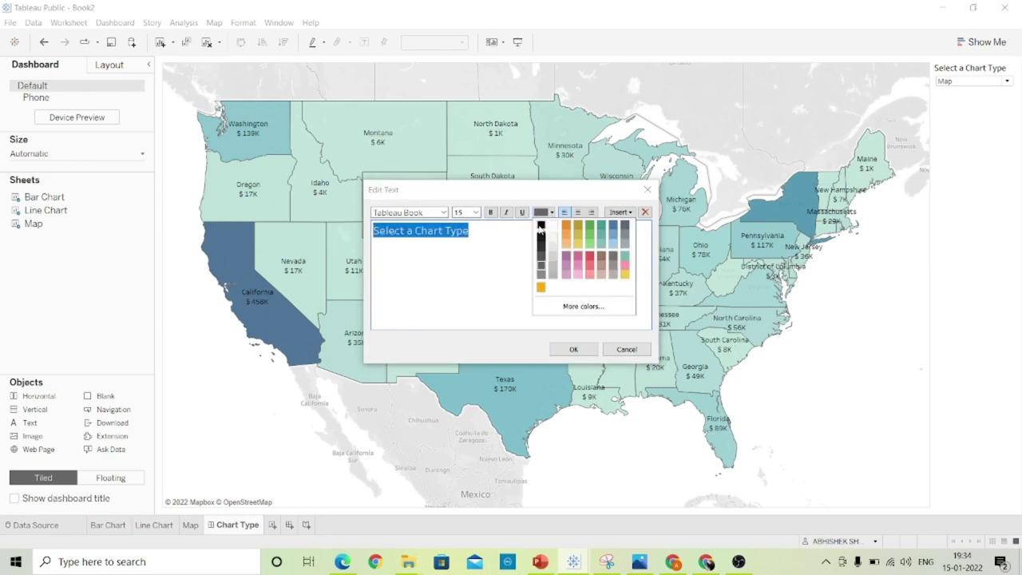
{"action": "left_click", "coordinate": [541, 233]}
{"action": "left_click", "coordinate": [490, 212]}
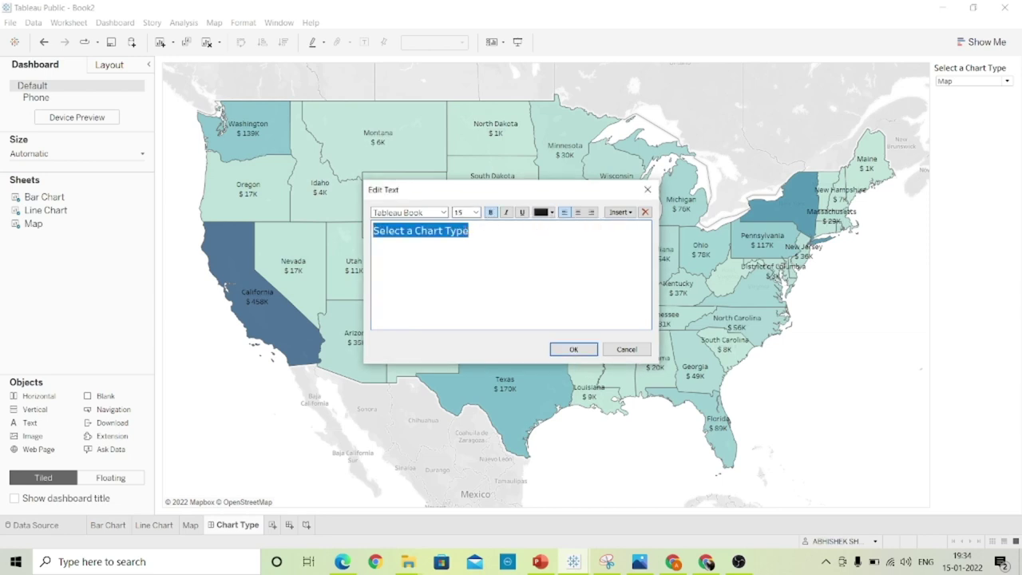
{"action": "left_click", "coordinate": [573, 350]}
{"action": "left_click_drag", "start_coordinate": [456, 285], "coordinate": [449, 91]}
- Make the chart-type selector floating and move it up into the heading strip
{"action": "left_click", "coordinate": [984, 104]}
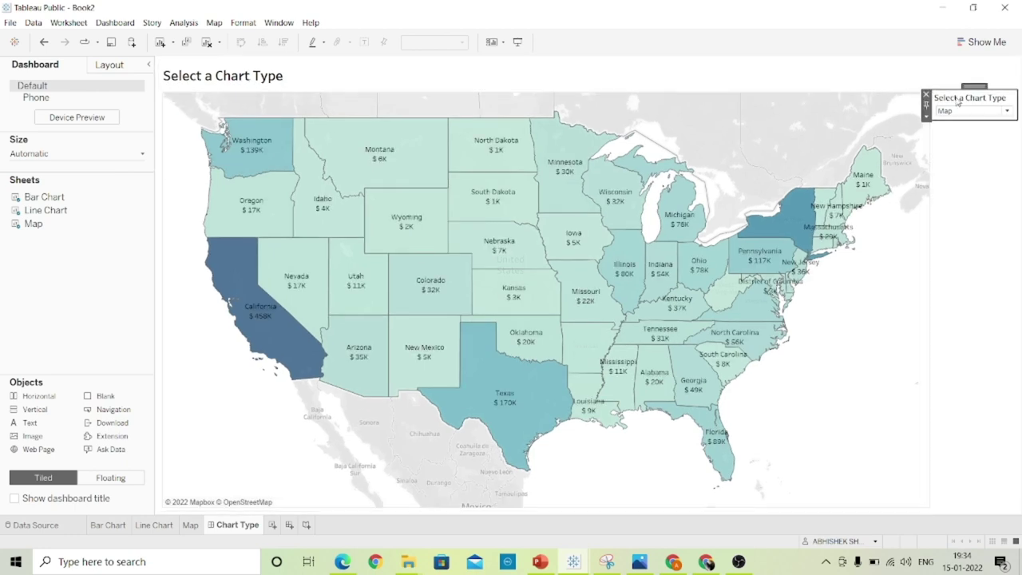
{"action": "left_click", "coordinate": [926, 115]}
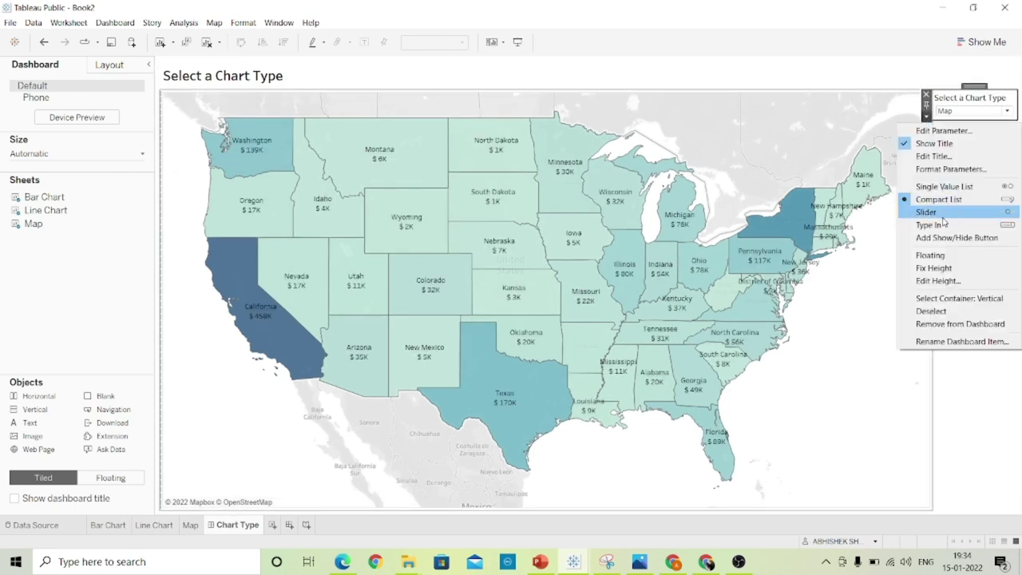
{"action": "left_click", "coordinate": [950, 257]}
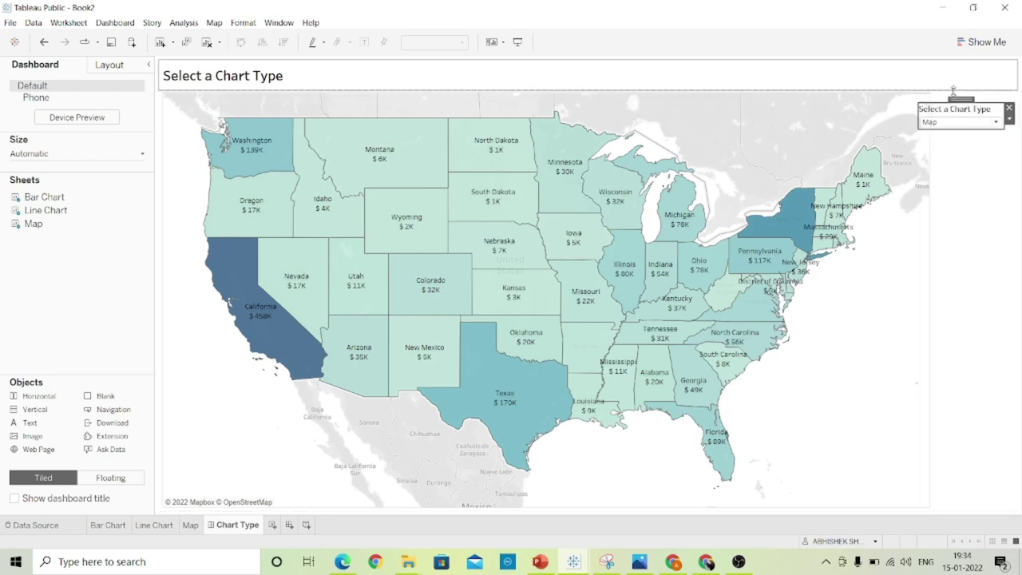
{"action": "left_click_drag", "start_coordinate": [962, 99], "coordinate": [887, 62]}
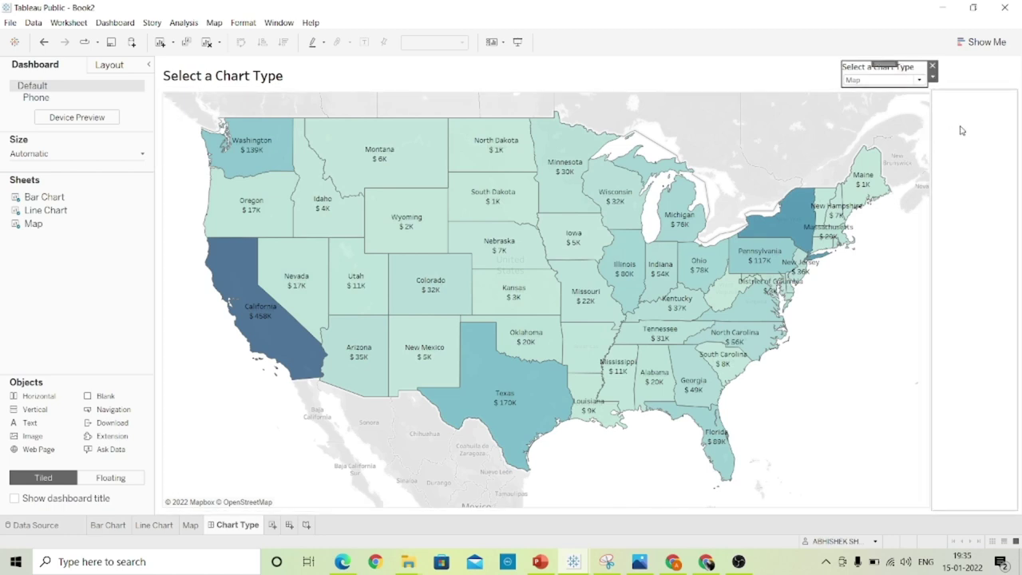
- Remove the empty area beside the map and move the selector to the top-right corner
{"action": "left_click", "coordinate": [962, 127]}
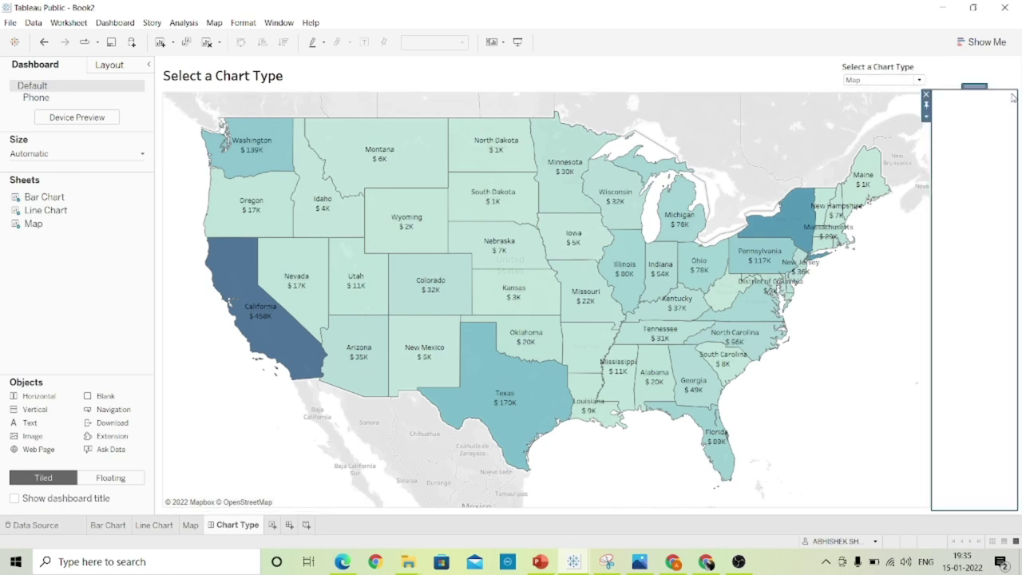
{"action": "left_click", "coordinate": [927, 95]}
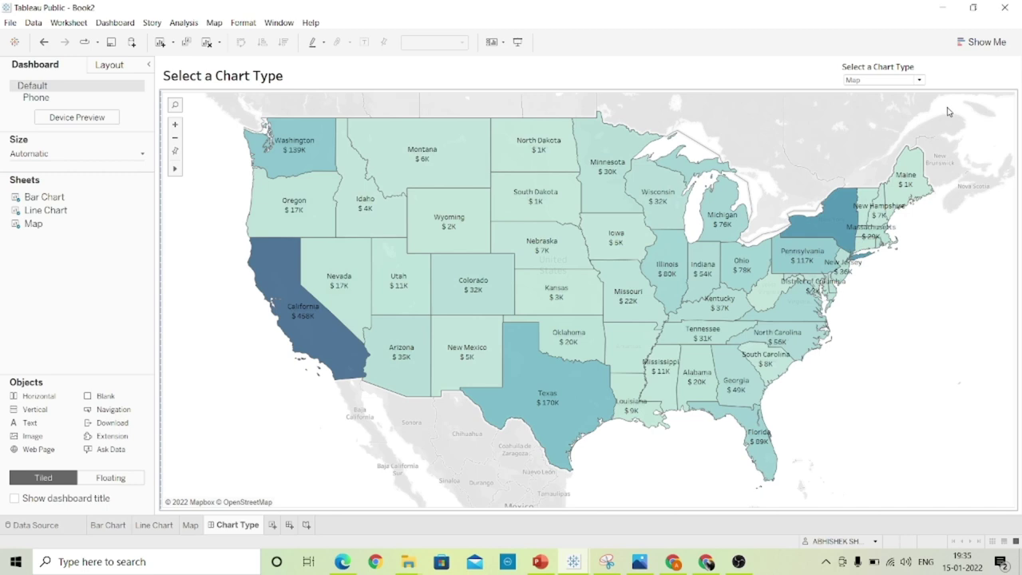
{"action": "left_click", "coordinate": [881, 68]}
{"action": "left_click_drag", "start_coordinate": [889, 69], "coordinate": [975, 70]}
{"action": "left_click", "coordinate": [519, 42]}
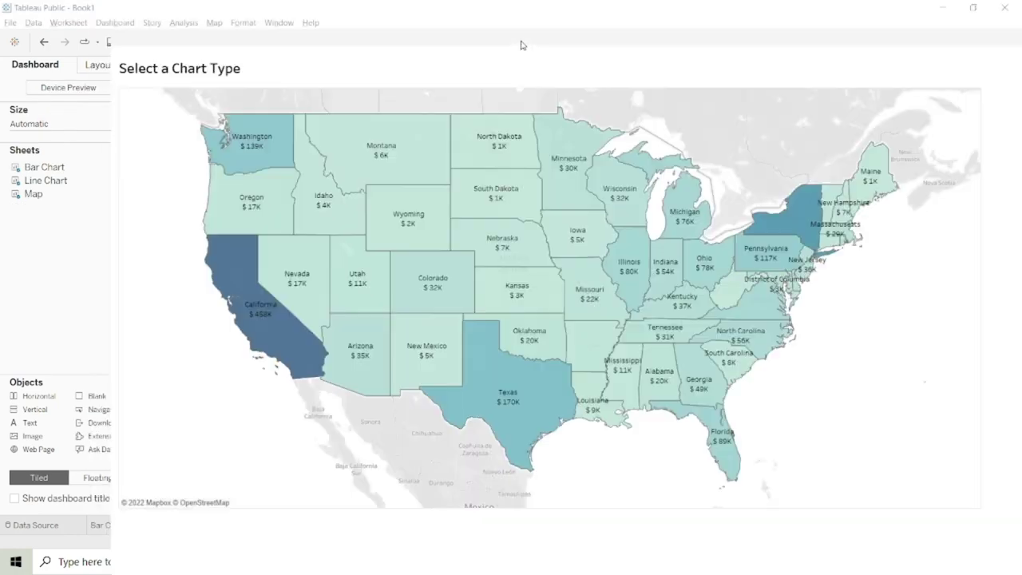
- Switch the Select a Chart Type dropdown from Map to Bar Chart, then to Line Chart showing quarterly sales
{"action": "left_click", "coordinate": [930, 26]}
{"action": "left_click", "coordinate": [944, 37]}
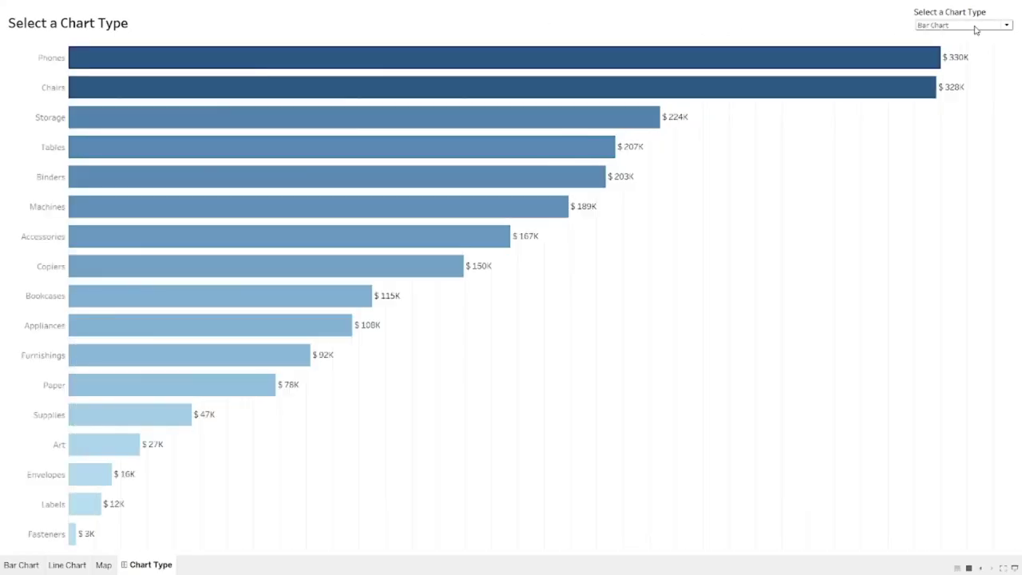
{"action": "left_click", "coordinate": [974, 28]}
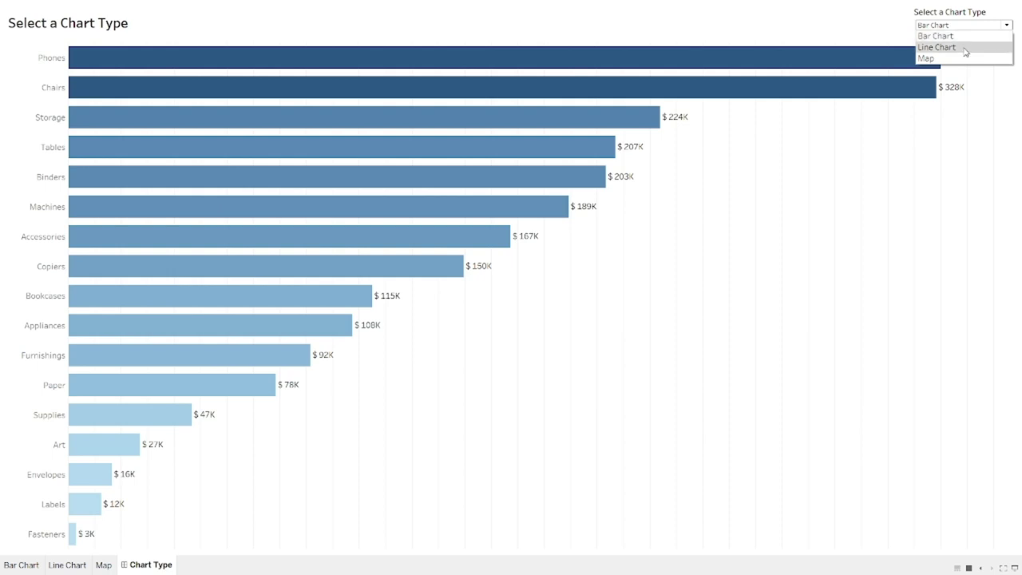
{"action": "left_click", "coordinate": [964, 51]}
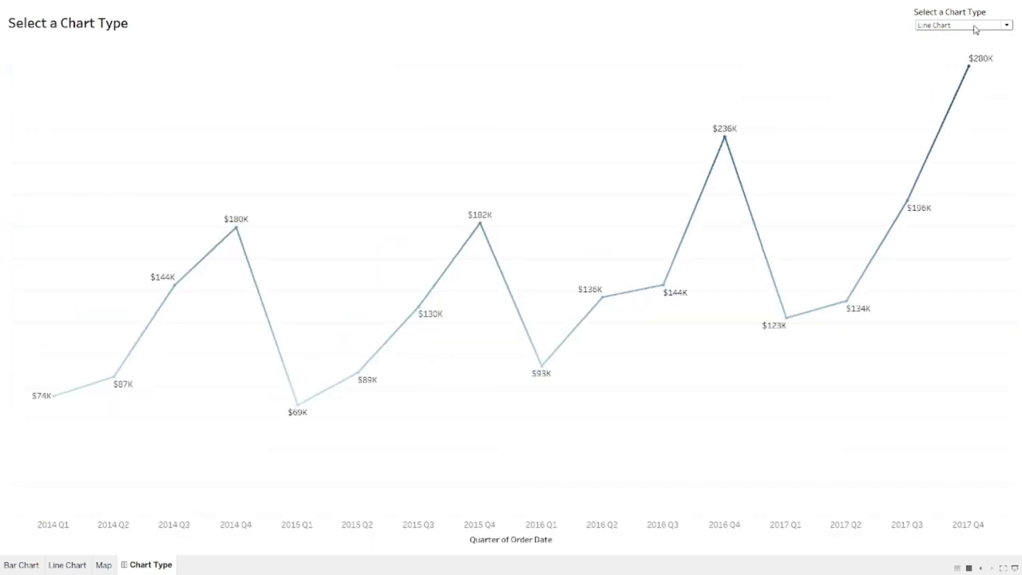
{"action": "left_click", "coordinate": [973, 28]}
{"action": "left_click", "coordinate": [965, 58]}
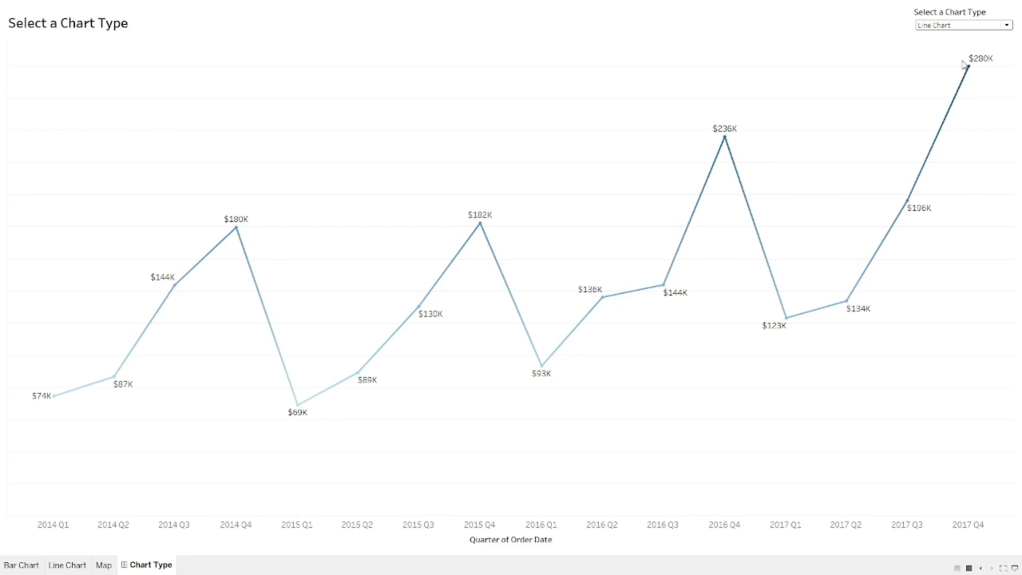